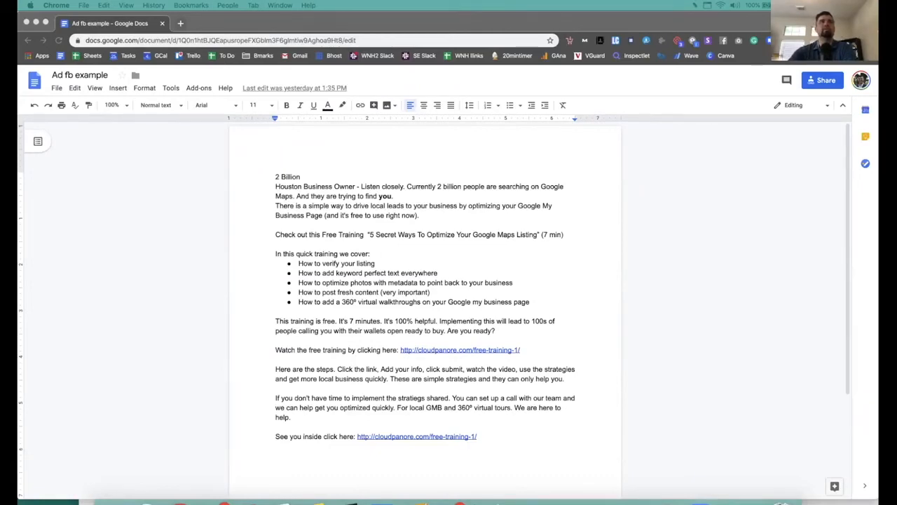
# Step: Drag the Ads Manager window down over the Google Docs ad copy
pyautogui.moveTo(618, 1); pyautogui.dragTo(618, 155)
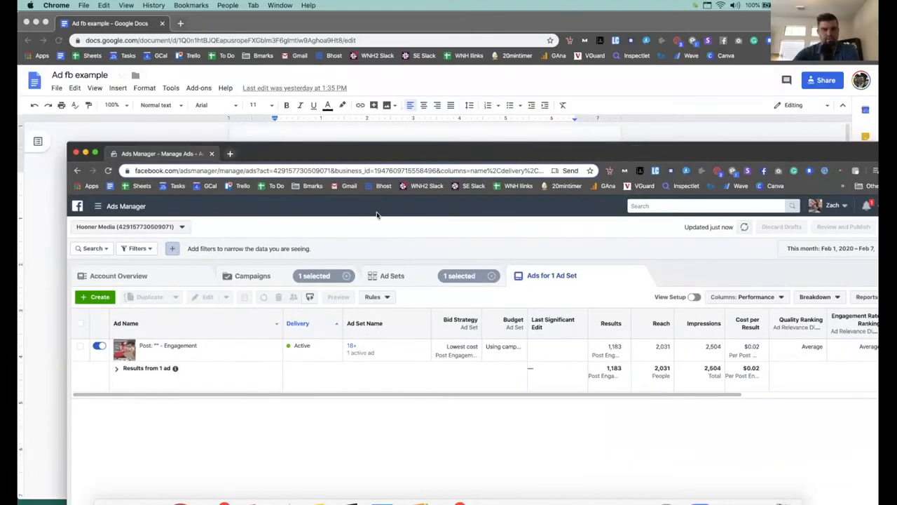
# Step: Maximize Ads Manager, select the existing Engagement ad and open its performance details pane
pyautogui.doubleClick(311, 152)
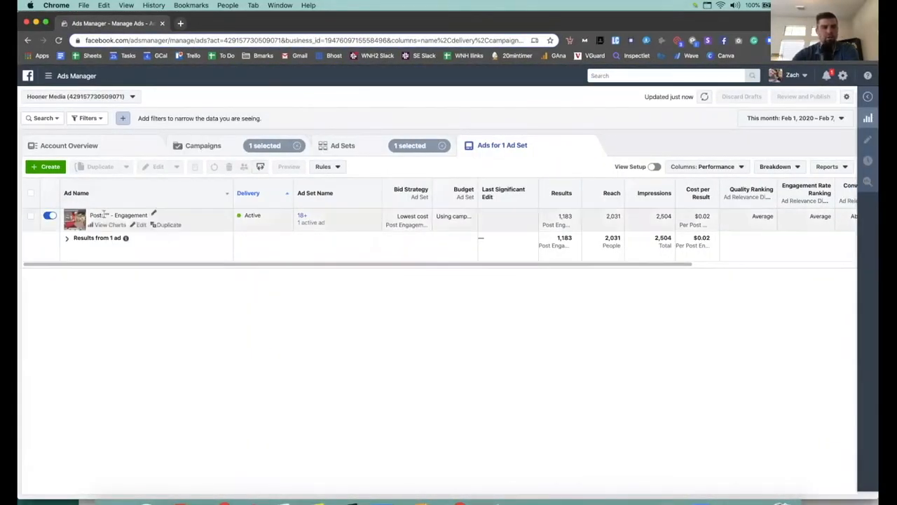
pyautogui.click(31, 217)
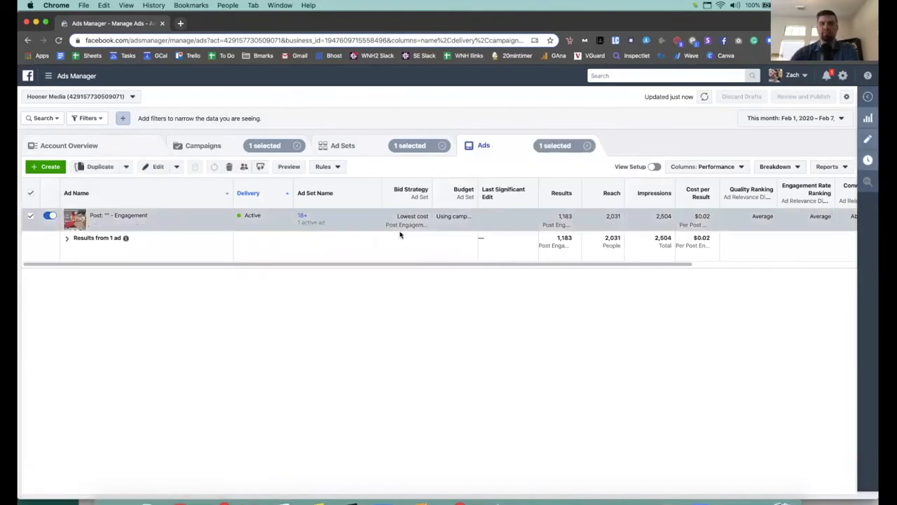
pyautogui.click(869, 97)
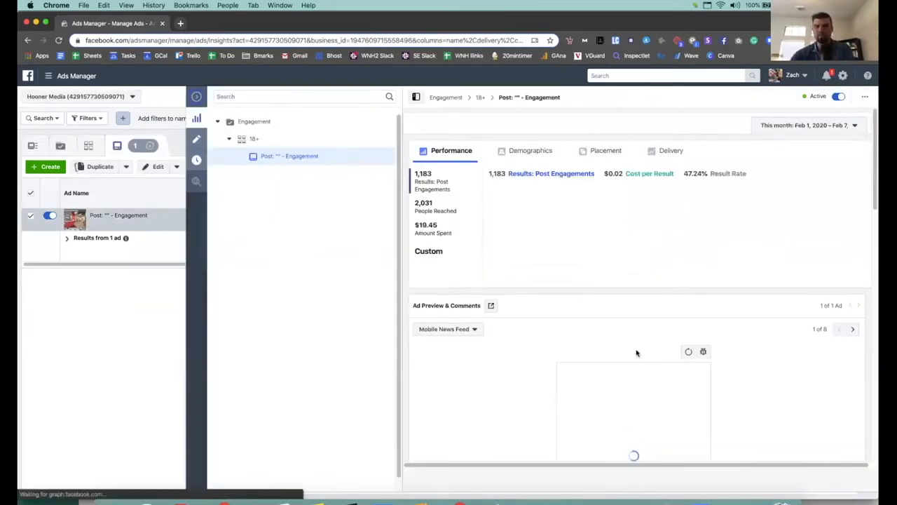
# Step: Preview the Houston ad's next placement, showing the 'Houston Business Owner Training' headline
pyautogui.scroll(-5, 654, 288)
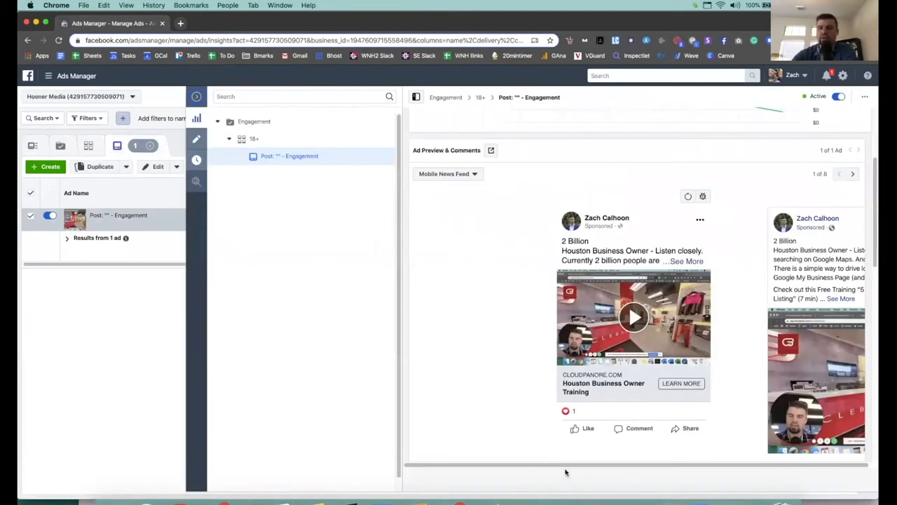
pyautogui.moveTo(525, 466); pyautogui.dragTo(766, 462)
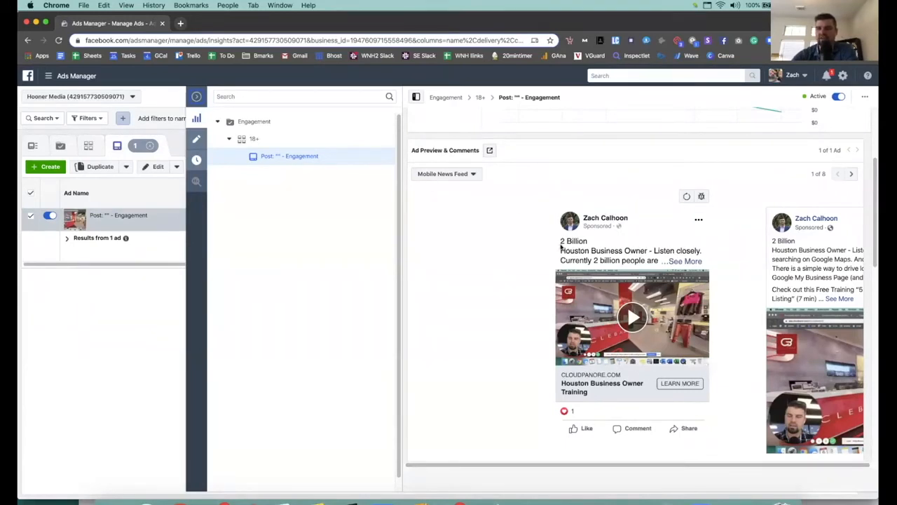
pyautogui.scroll(1, 546, 224)
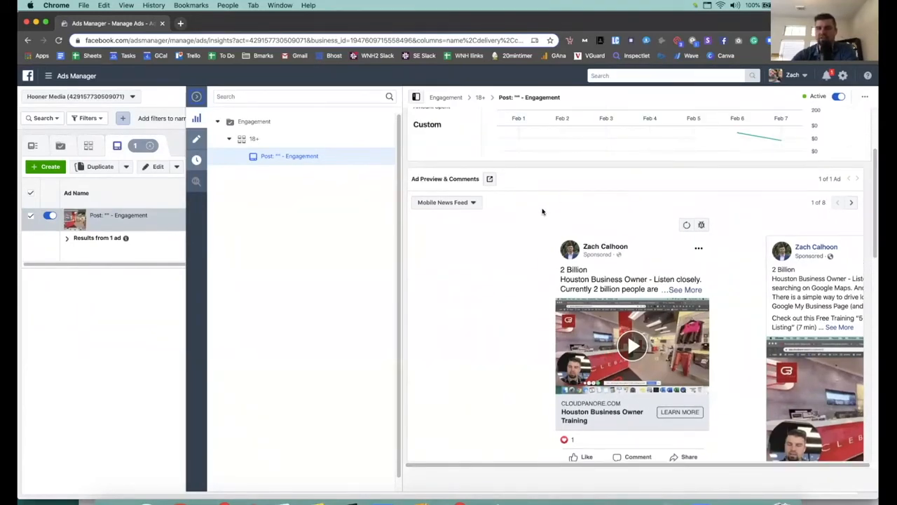
pyautogui.click(850, 202)
pyautogui.scroll(-1, 596, 287)
pyautogui.scroll(-3, 596, 288)
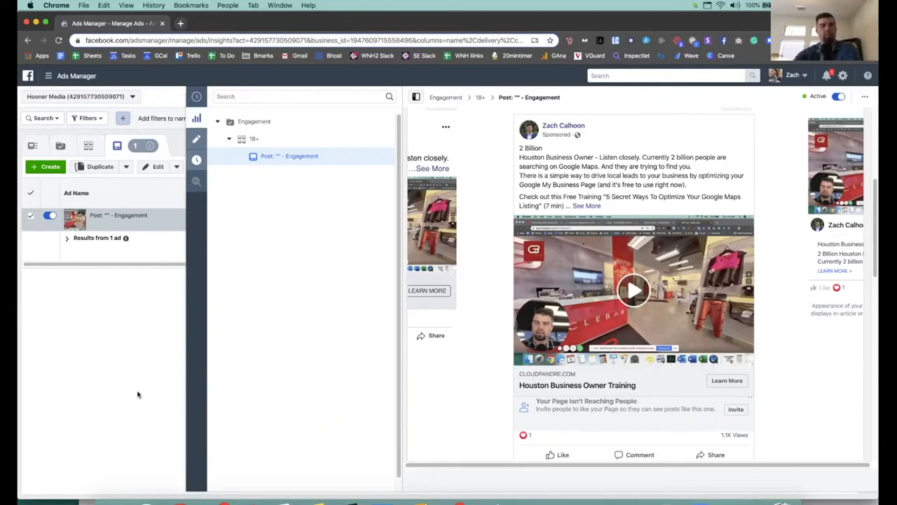
# Step: Start a new ad and replace the preselected Engagement campaign with the name 'Example'
pyautogui.click(49, 166)
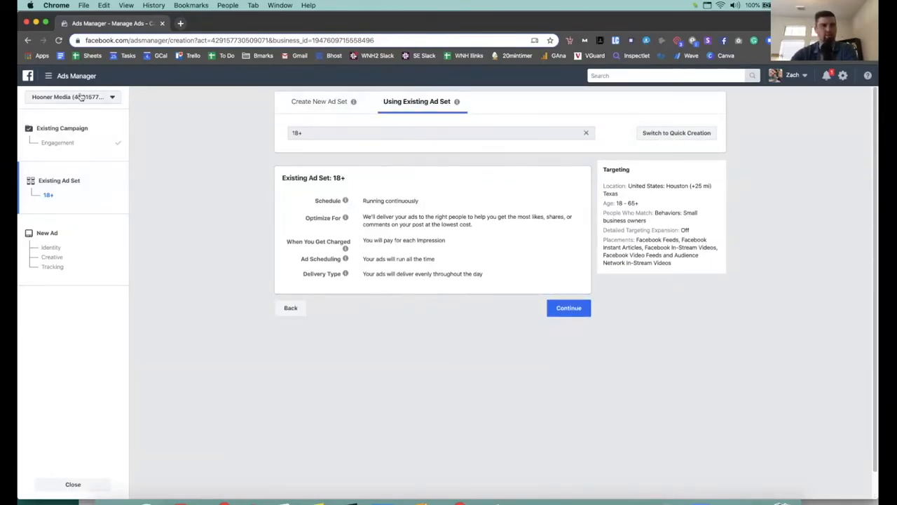
pyautogui.click(66, 143)
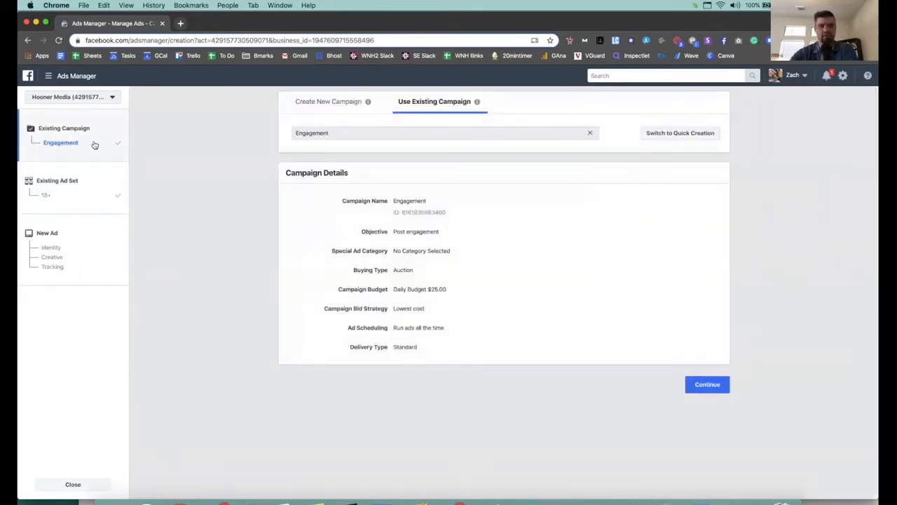
pyautogui.click(383, 131)
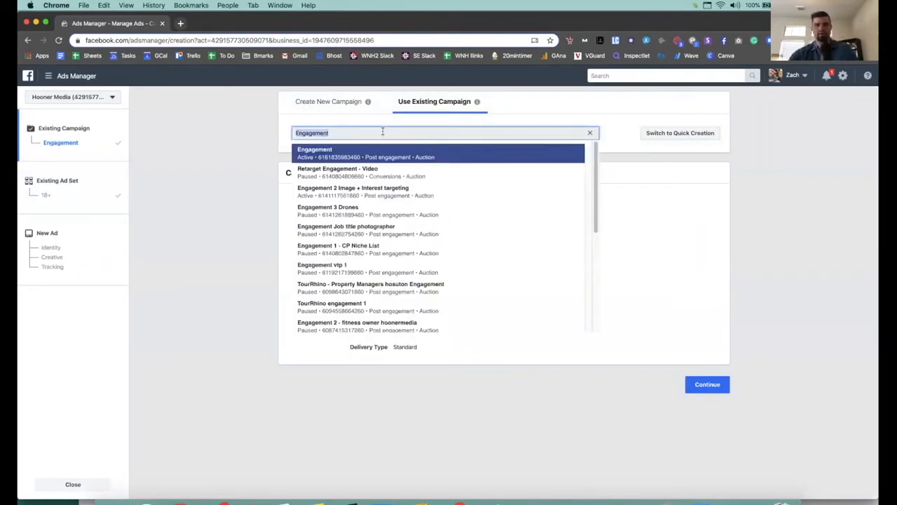
pyautogui.press('BackSpace')
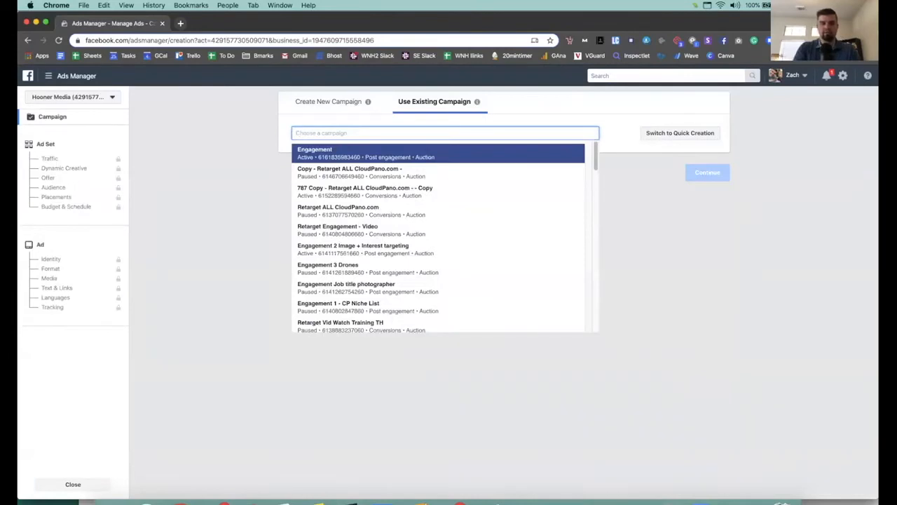
pyautogui.write('Example')
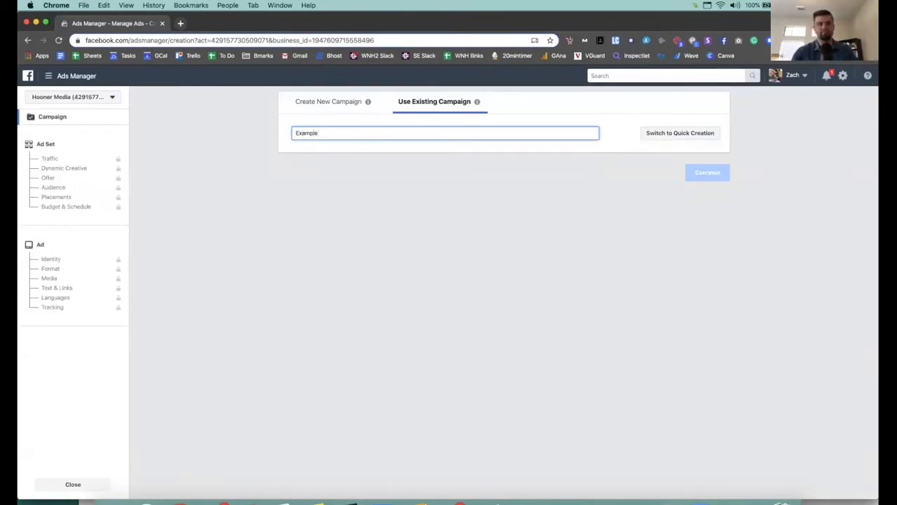
pyautogui.doubleClick(378, 131)
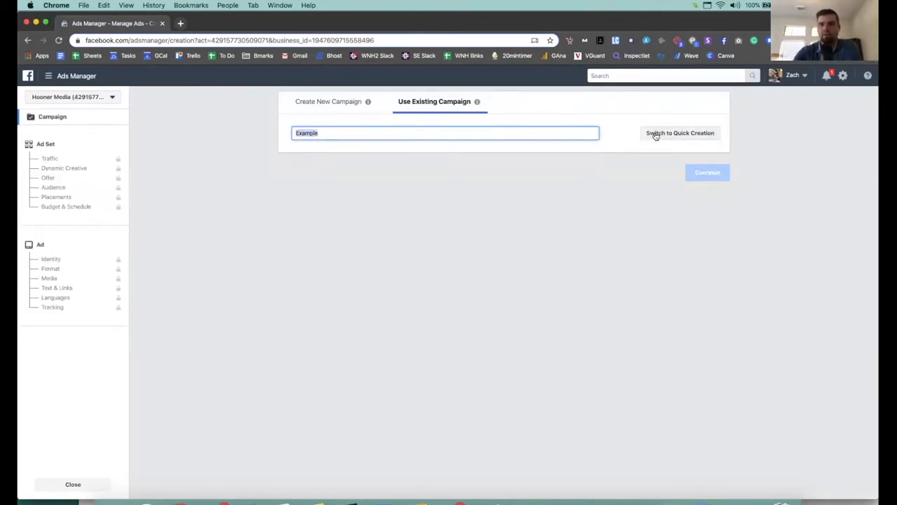
# Step: Create a brand-new campaign with Engagement as its objective
pyautogui.click(349, 106)
pyautogui.scroll(-1, 605, 232)
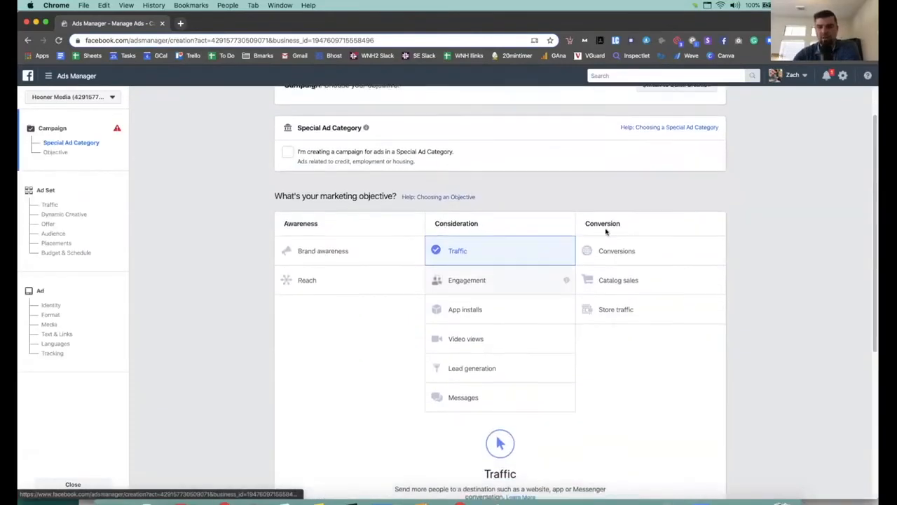
pyautogui.scroll(-1, 579, 255)
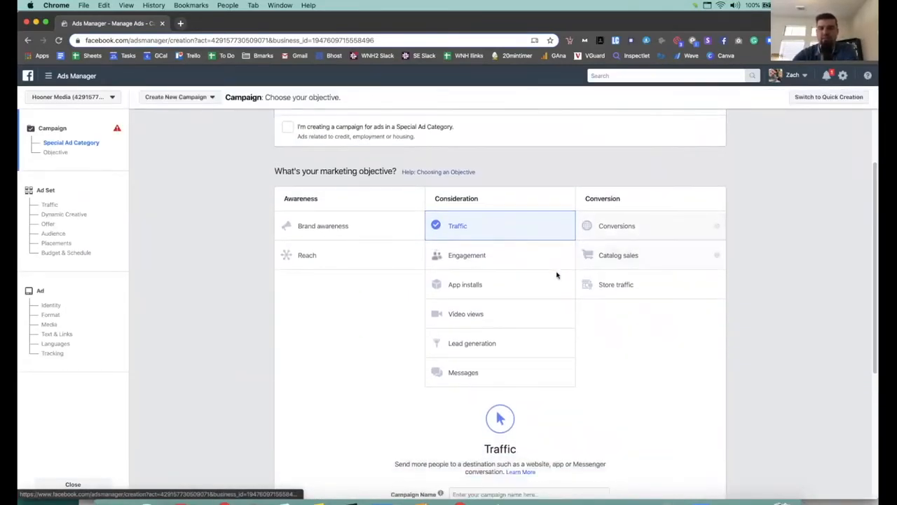
pyautogui.click(508, 255)
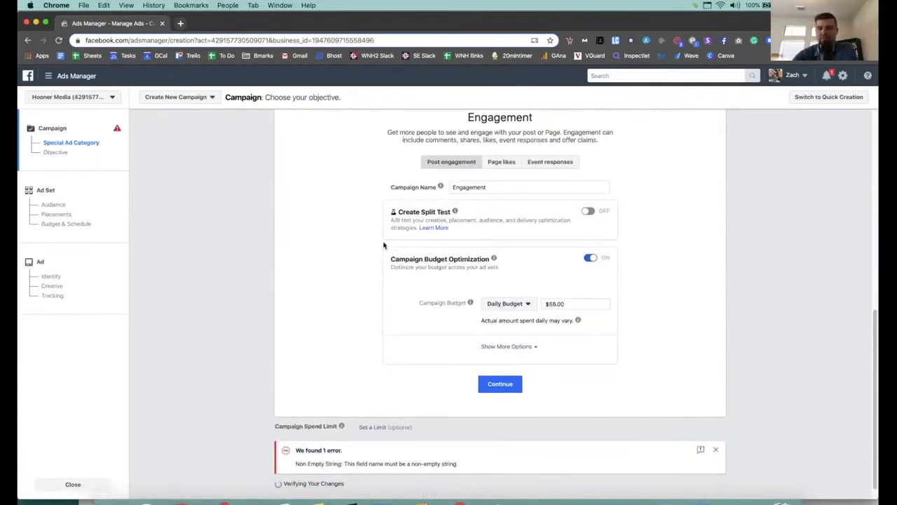
pyautogui.scroll(5, 385, 244)
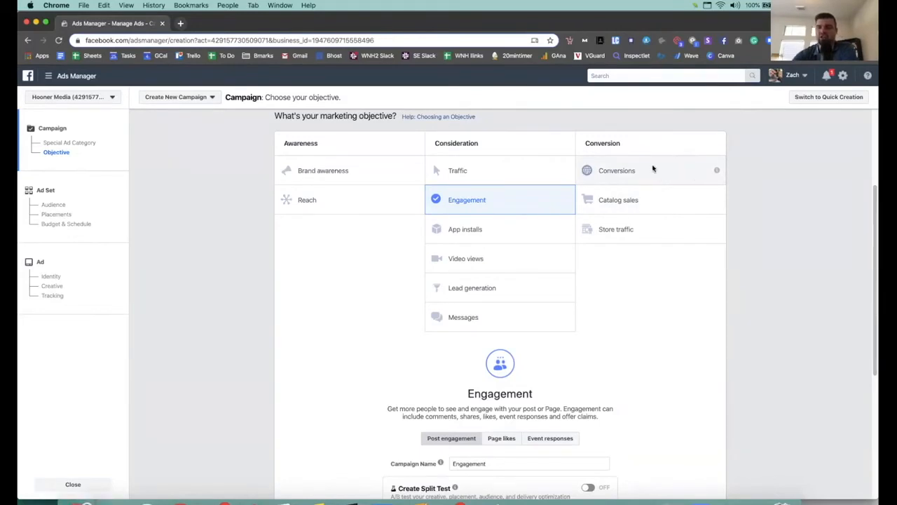
pyautogui.scroll(-5, 540, 323)
# Step: Change the campaign daily budget from $55.00 to $20 and continue to the ad set
pyautogui.click(525, 303)
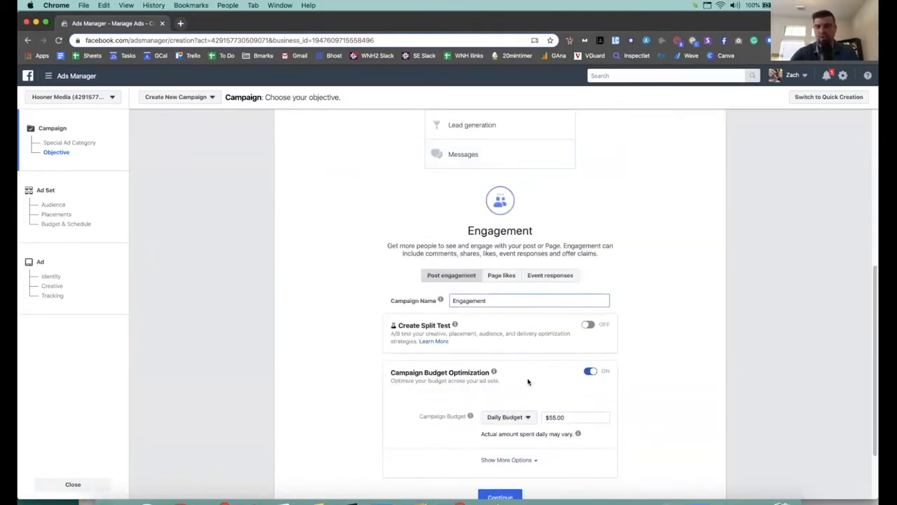
pyautogui.scroll(-3, 528, 382)
pyautogui.moveTo(574, 333); pyautogui.dragTo(544, 335)
pyautogui.write('20')
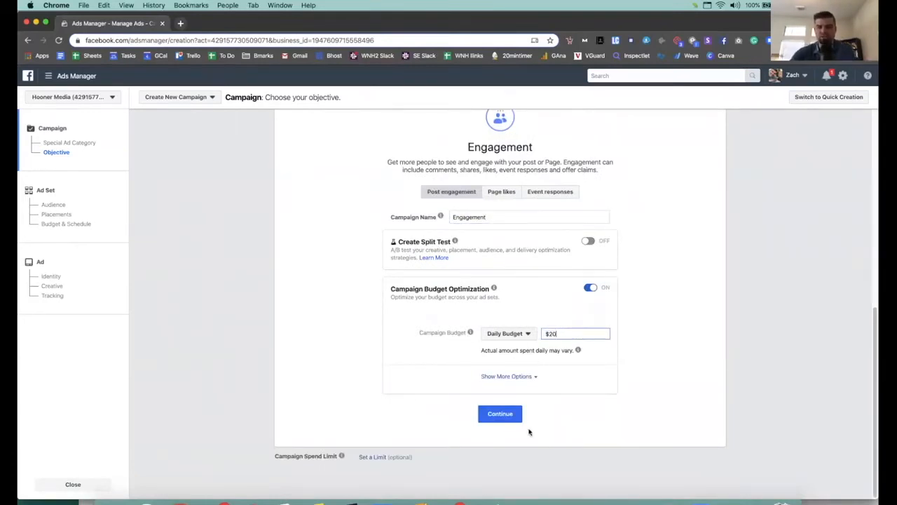
pyautogui.click(504, 414)
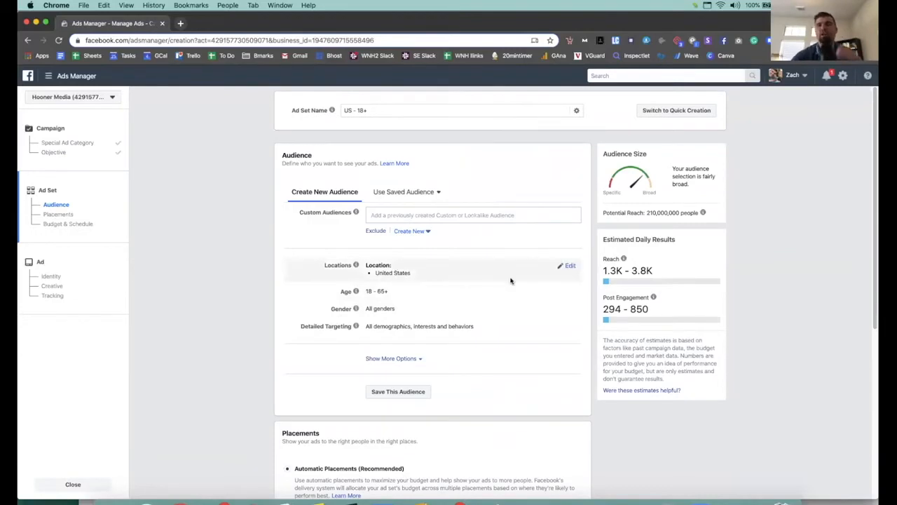
# Step: Change the ad set location from United States to Houston, Texas within 25 miles
pyautogui.click(569, 265)
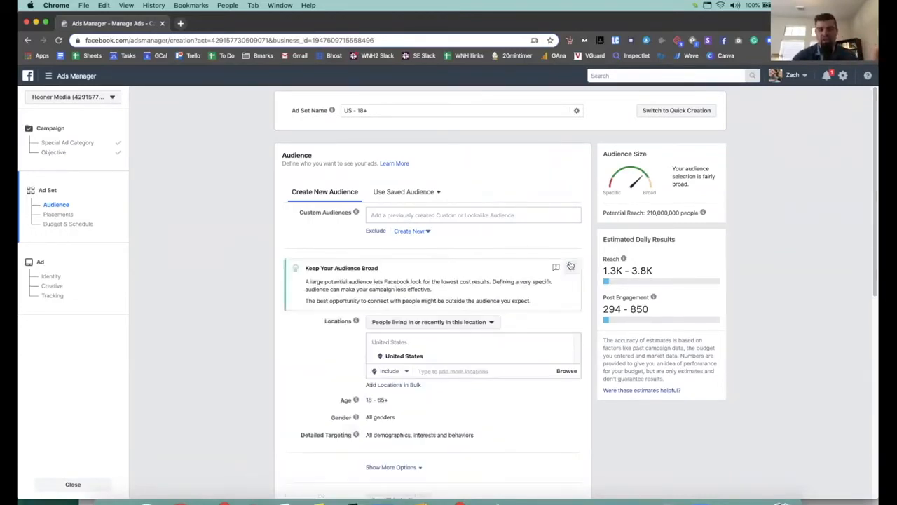
pyautogui.click(445, 371)
pyautogui.write('hos')
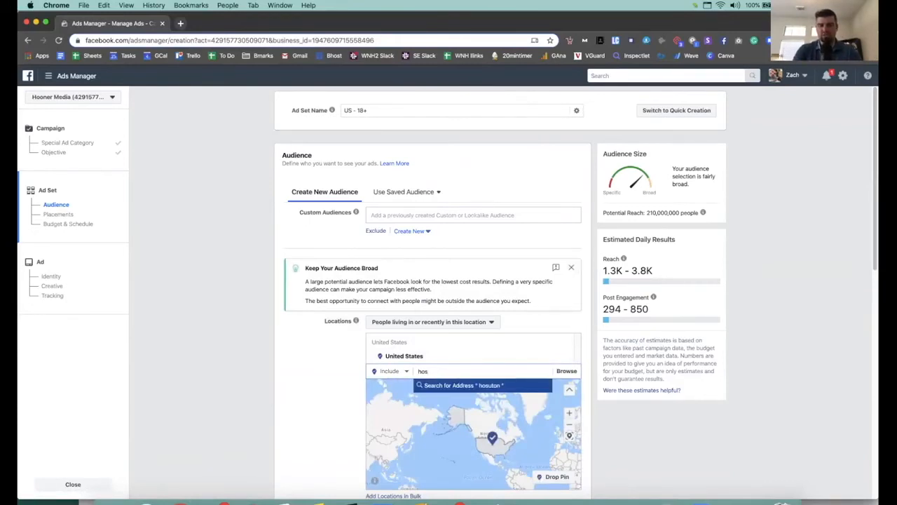
pyautogui.press('BackSpace')
pyautogui.write('uston')
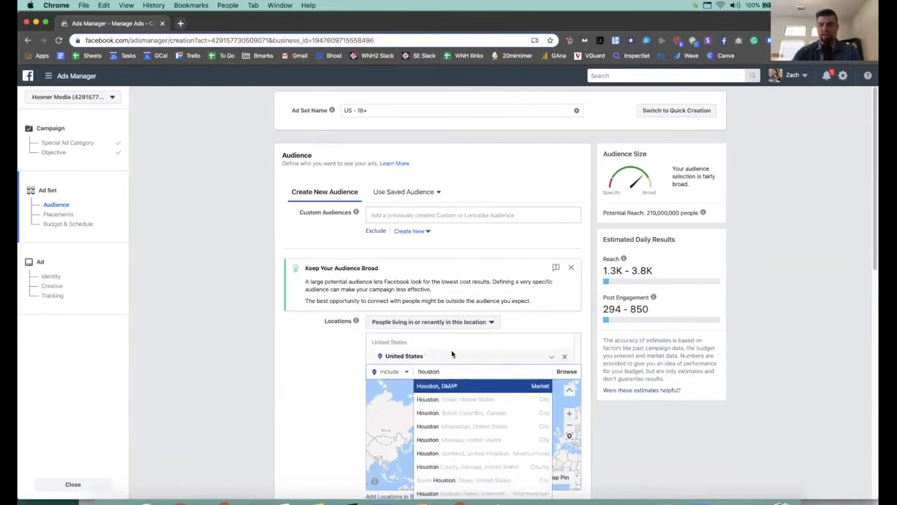
pyautogui.click(453, 398)
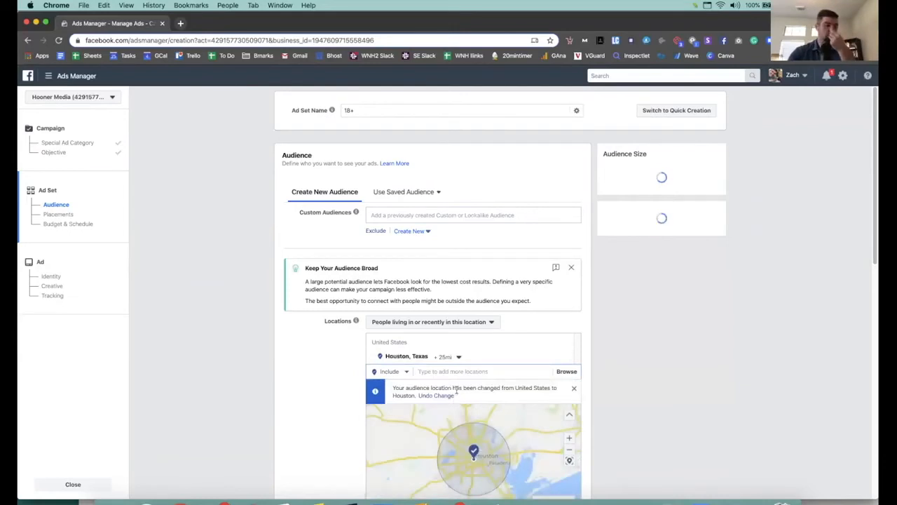
pyautogui.scroll(-3, 312, 388)
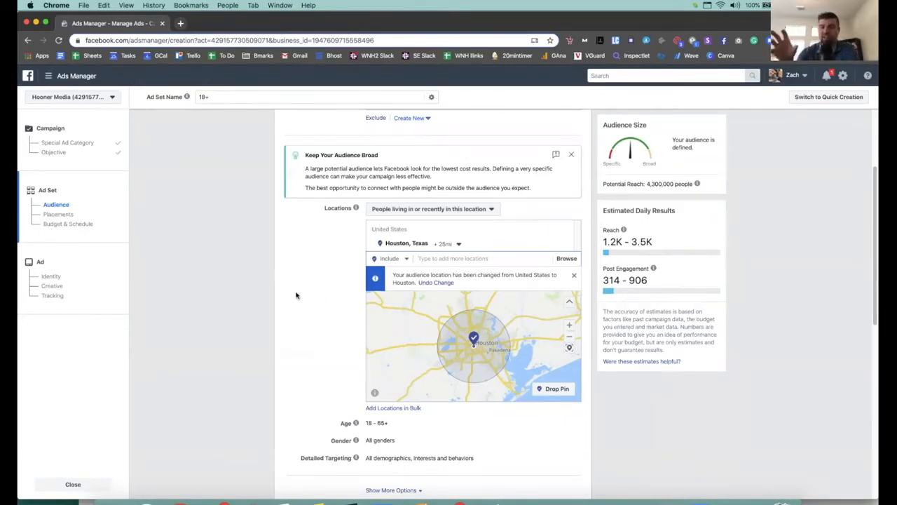
pyautogui.scroll(-4, 302, 295)
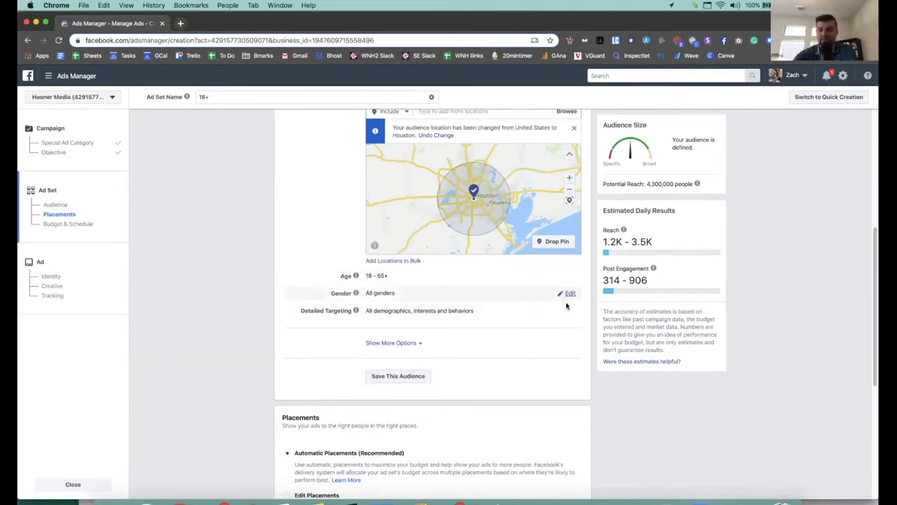
# Step: Search detailed targeting for 'business' and add Business page admins
pyautogui.click(569, 313)
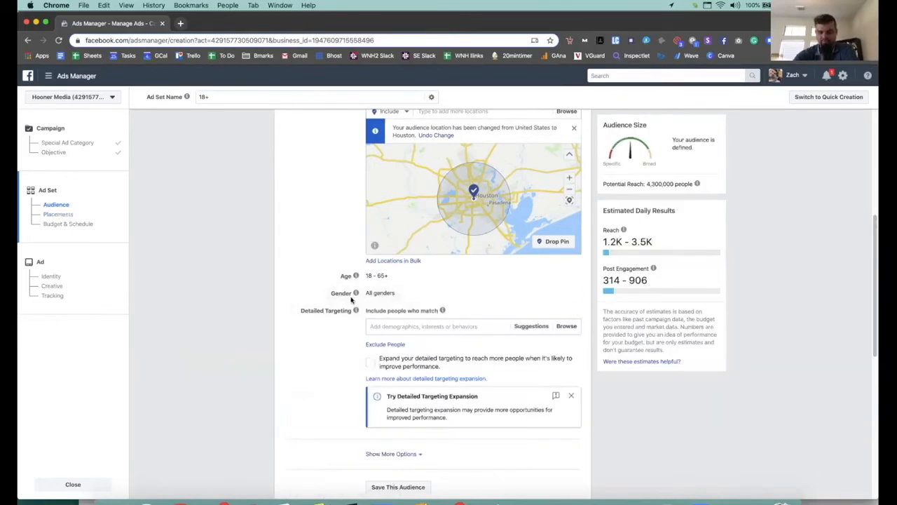
pyautogui.scroll(-5, 350, 296)
pyautogui.scroll(1, 420, 226)
pyautogui.click(423, 191)
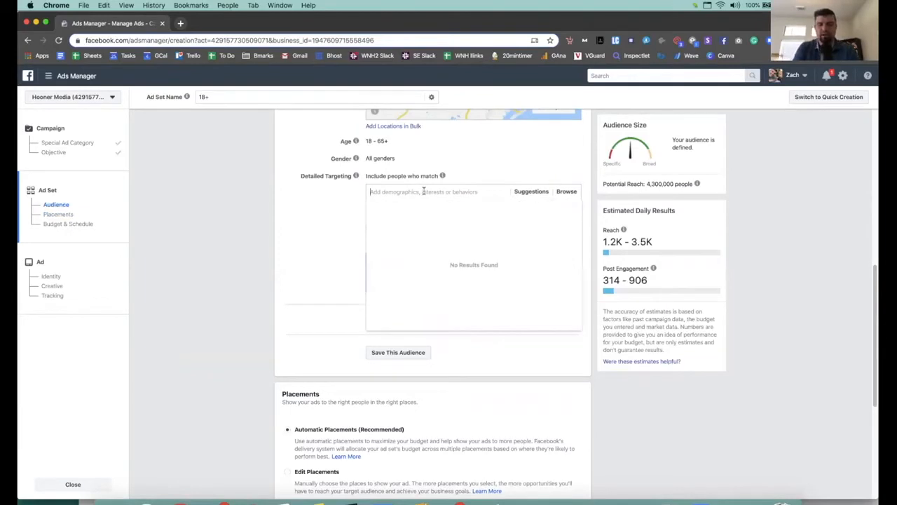
pyautogui.write('small b')
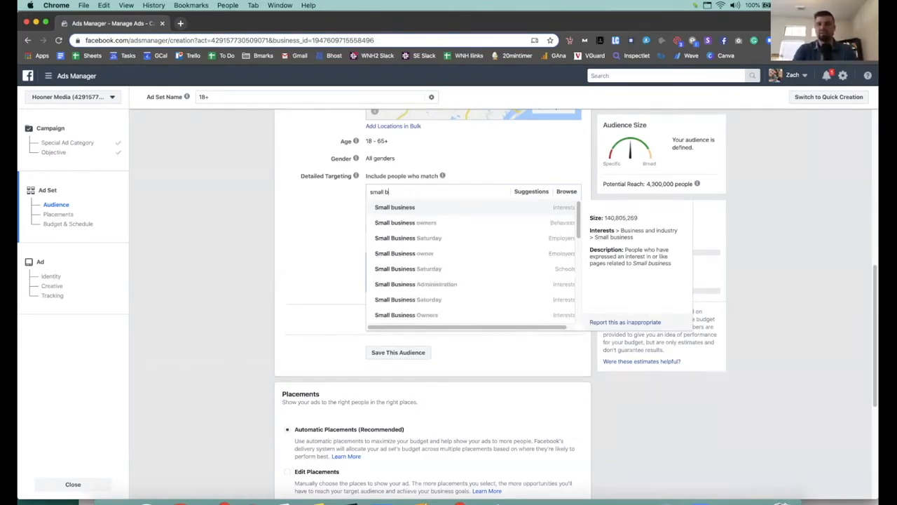
pyautogui.press('BackSpace')
pyautogui.press('BackSpace')
pyautogui.press('BackSpace')
pyautogui.write('business owner')
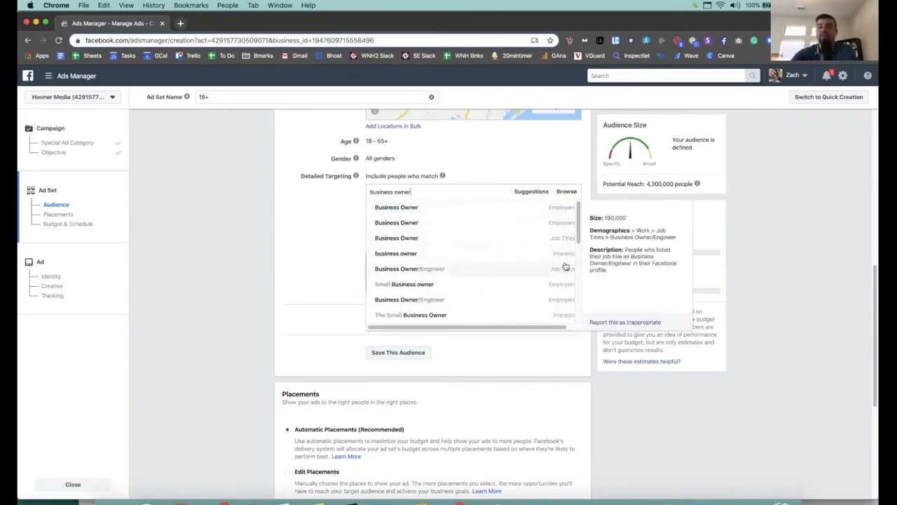
pyautogui.moveTo(580, 235); pyautogui.dragTo(579, 244)
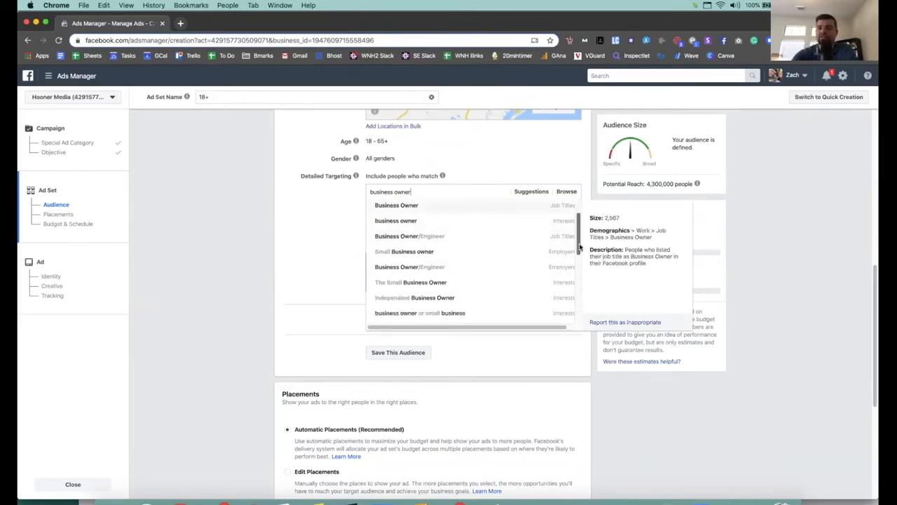
pyautogui.scroll(-1, 565, 232)
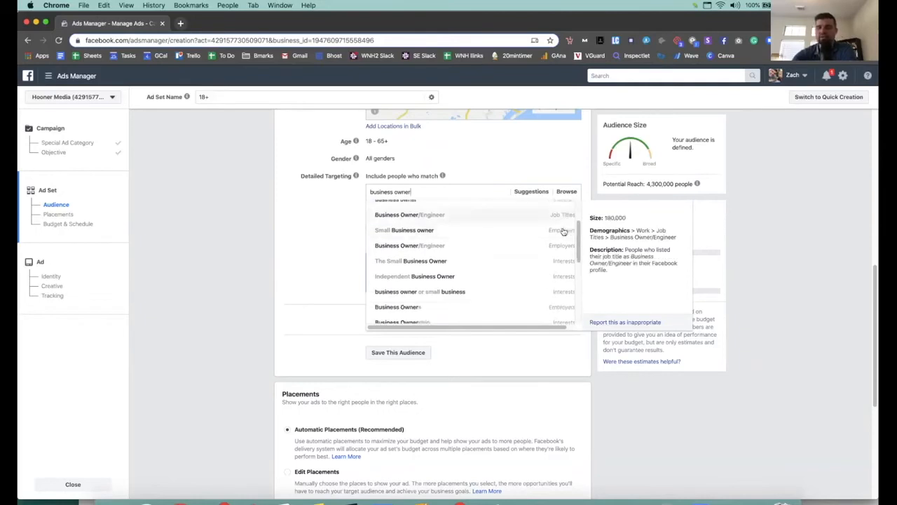
pyautogui.scroll(-2, 564, 231)
pyautogui.scroll(-2, 569, 266)
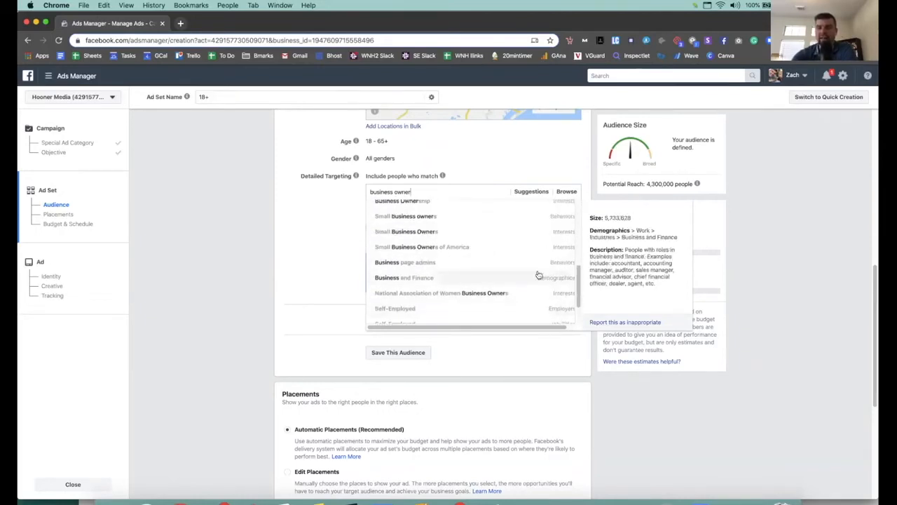
pyautogui.click(436, 264)
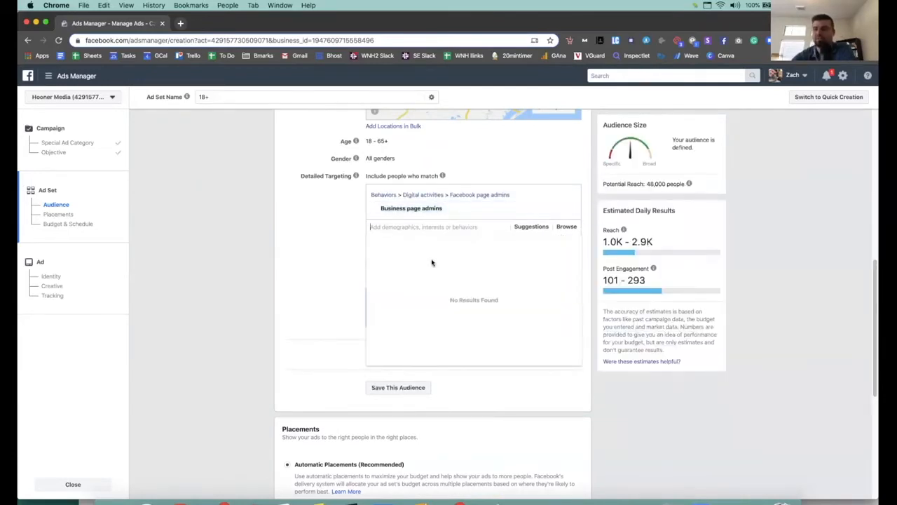
# Step: Search 'business owner' and add Small business owners, cutting potential reach to 100,000
pyautogui.scroll(2, 433, 261)
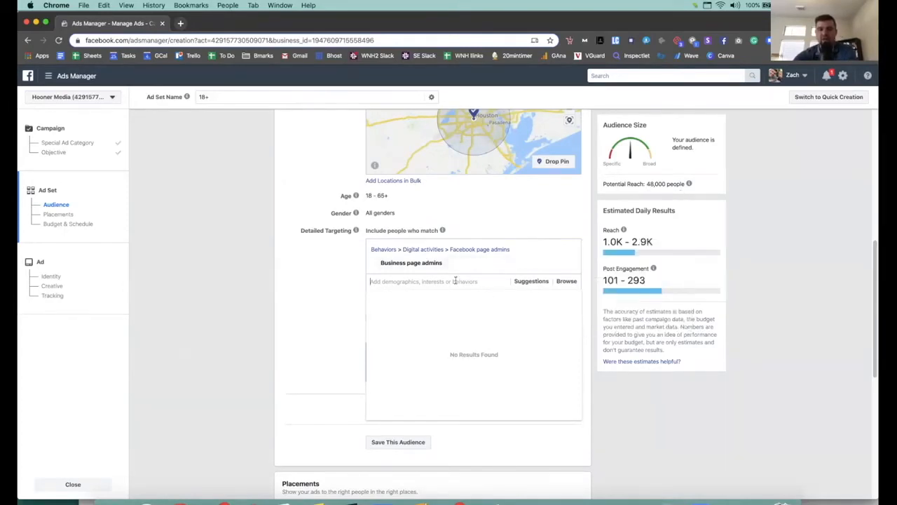
pyautogui.write('business ow')
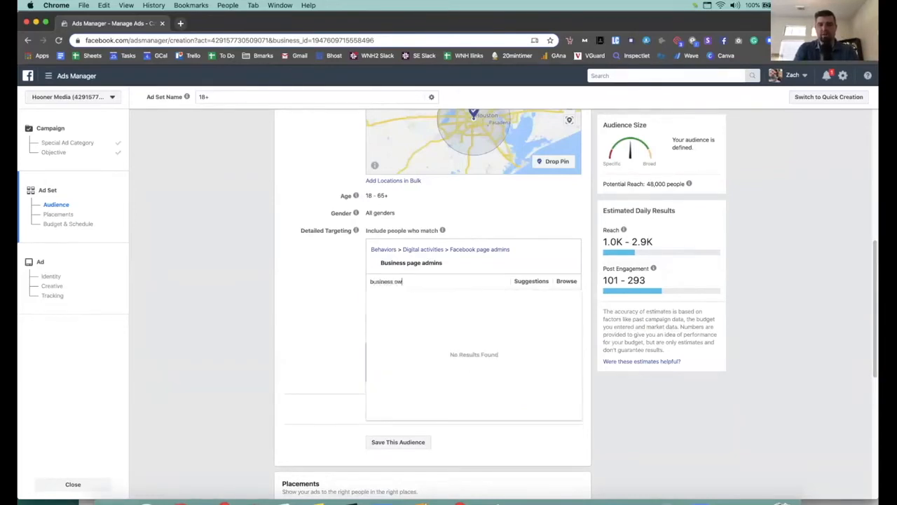
pyautogui.write('ner')
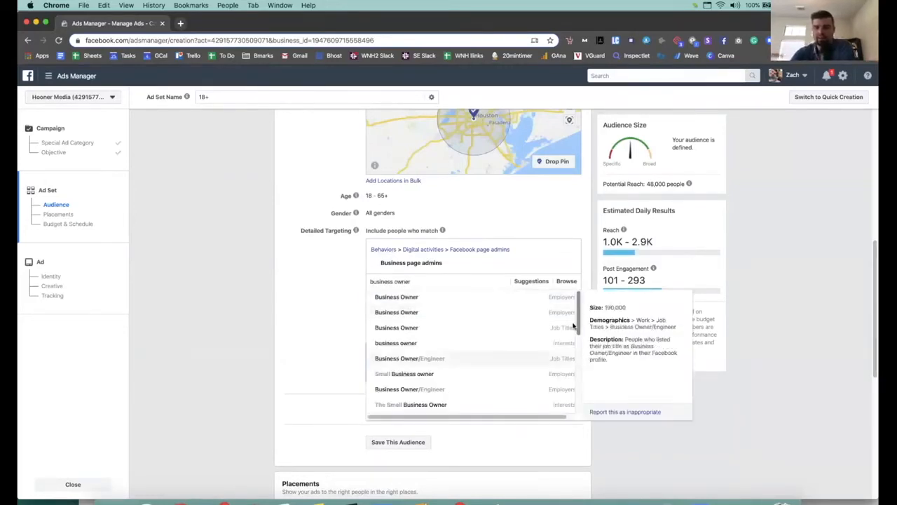
pyautogui.scroll(-1, 578, 319)
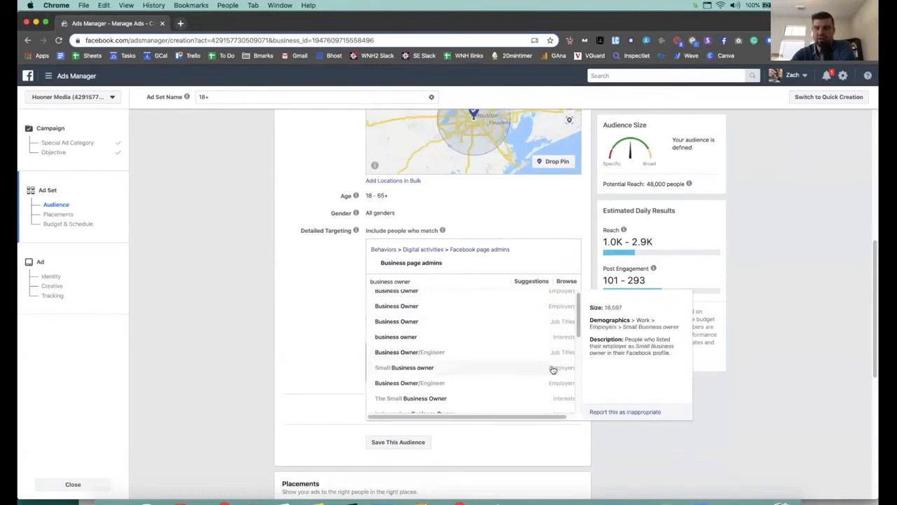
pyautogui.moveTo(579, 326); pyautogui.dragTo(579, 366)
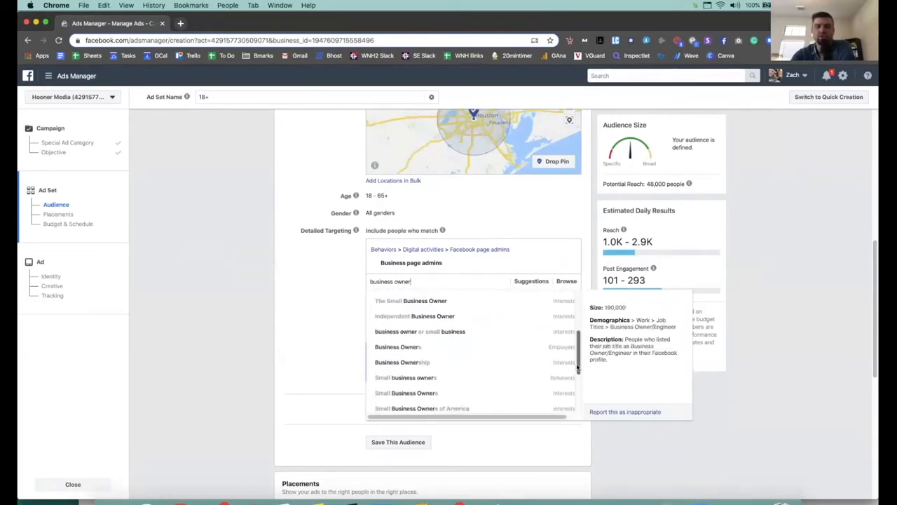
pyautogui.click(557, 385)
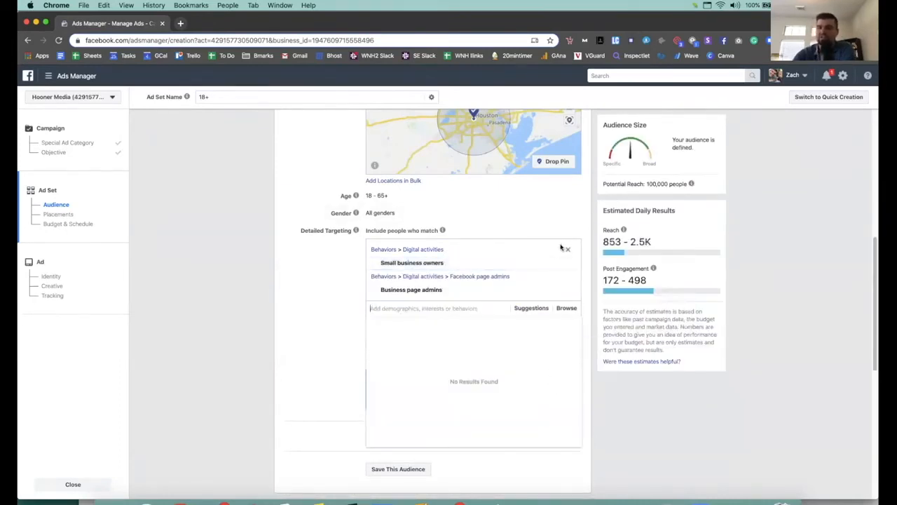
pyautogui.moveTo(442, 262)
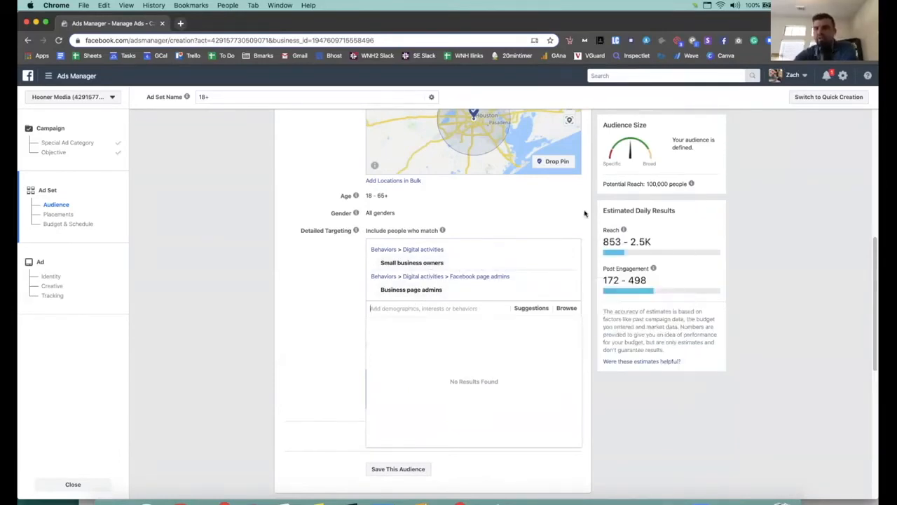
pyautogui.scroll(1, 456, 203)
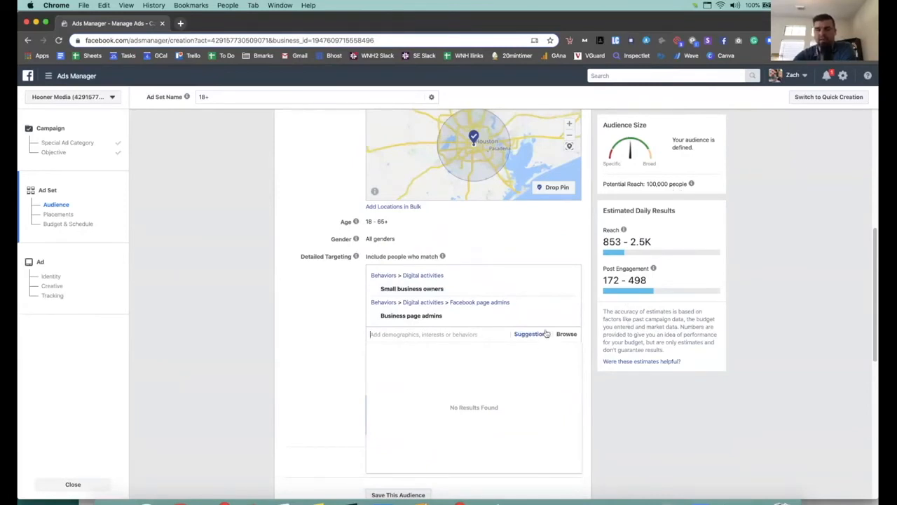
pyautogui.click(334, 348)
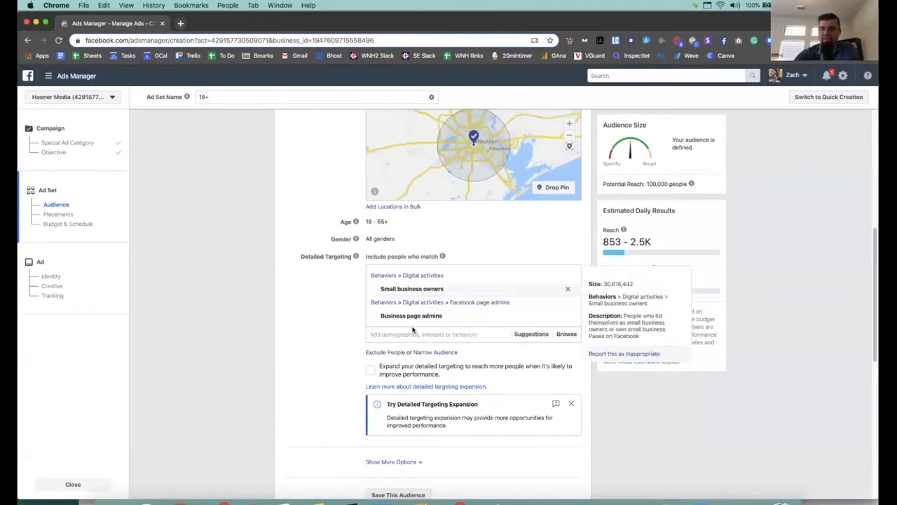
pyautogui.scroll(5, 326, 303)
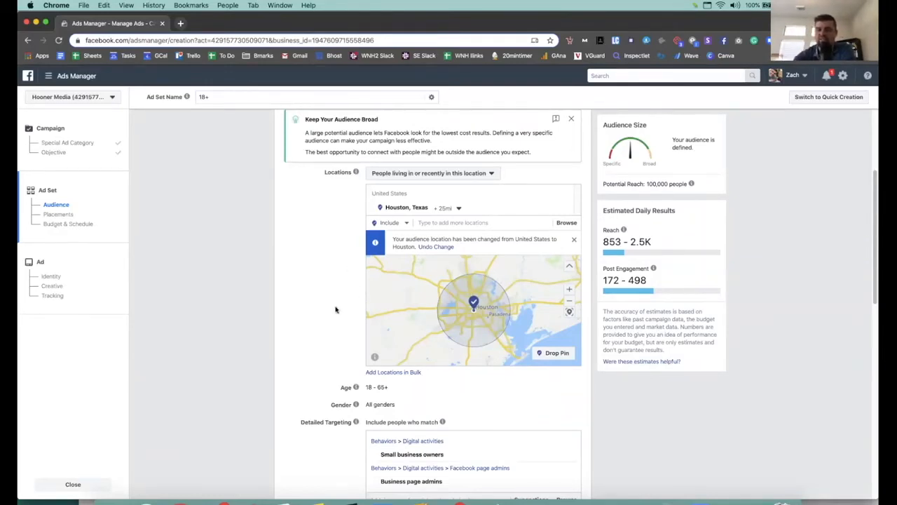
pyautogui.scroll(-3, 335, 308)
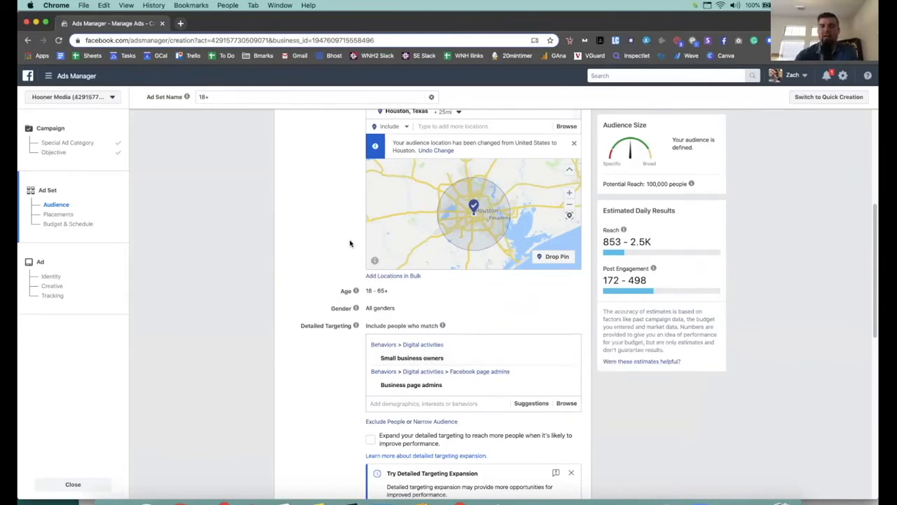
pyautogui.scroll(-1, 341, 284)
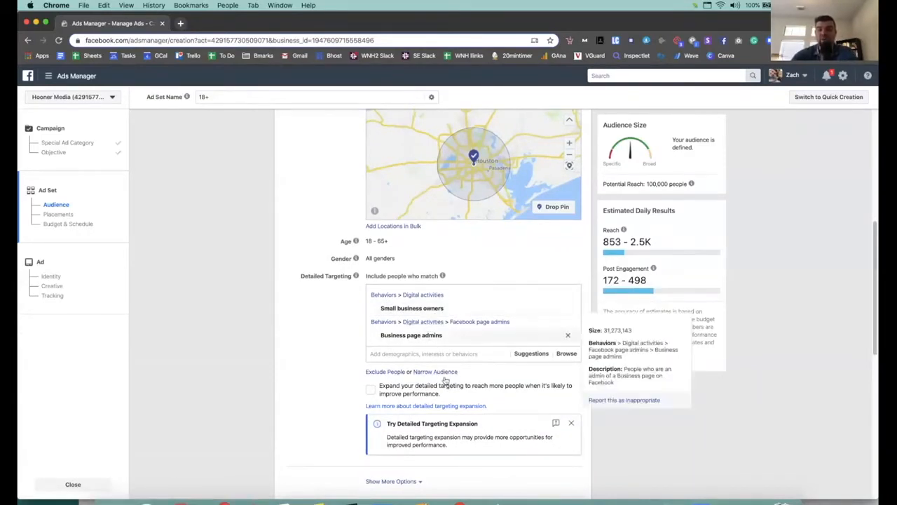
# Step: Add a must-also-match group requiring the Dentist interest, shrinking reach to 6,300
pyautogui.click(449, 372)
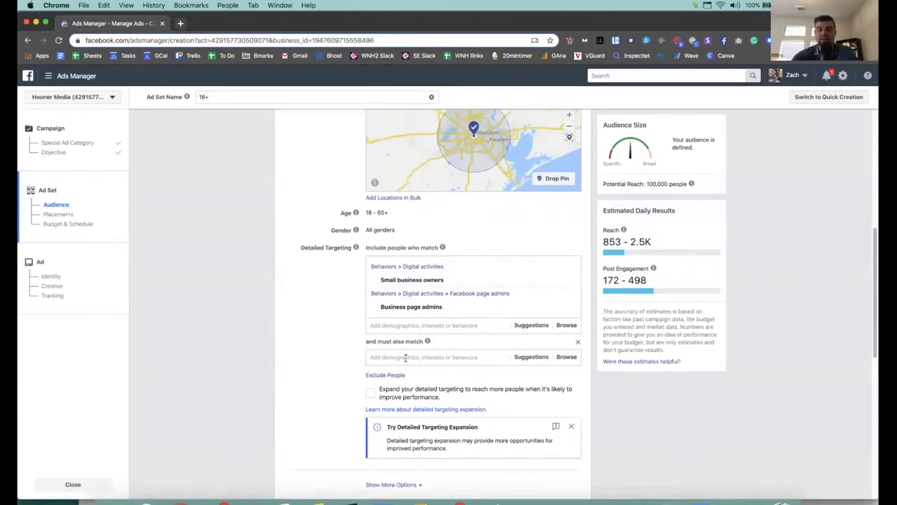
pyautogui.write('dem')
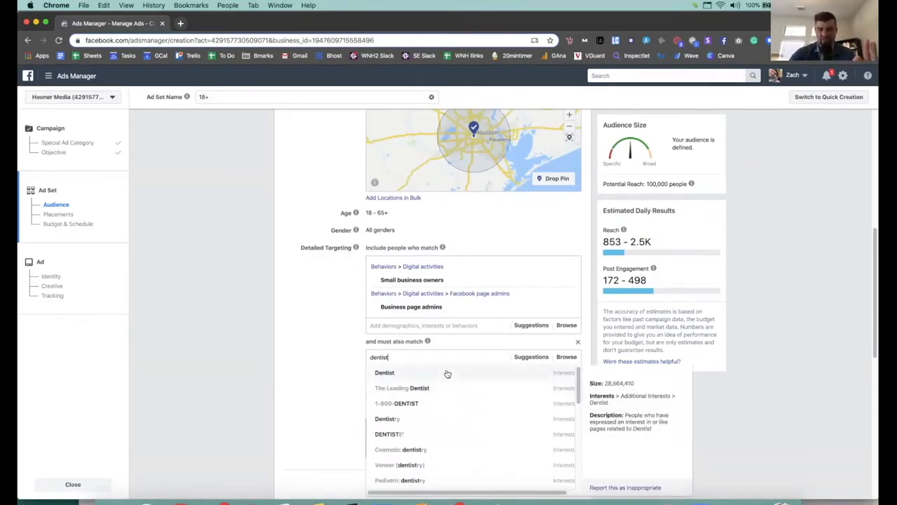
pyautogui.click(447, 373)
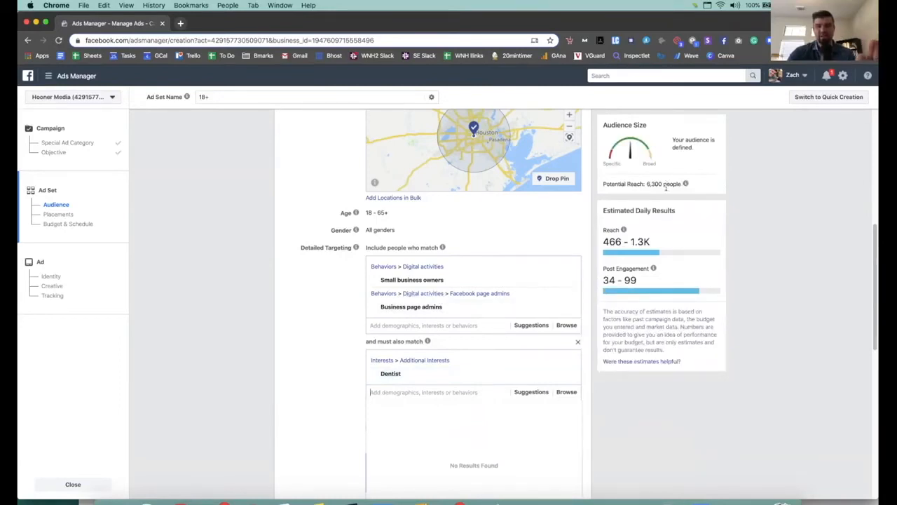
pyautogui.moveTo(470, 370)
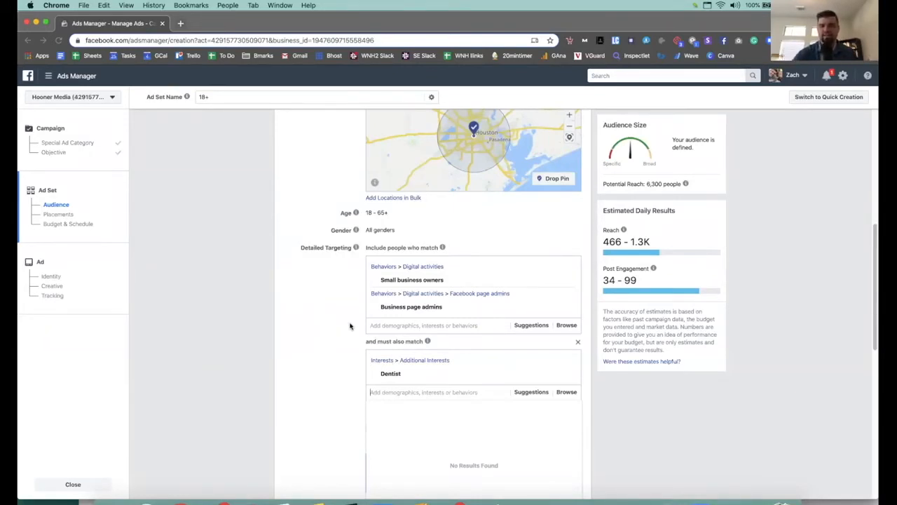
# Step: Remove the Dentist interest from the must-also-match group, restoring 100,000 potential reach
pyautogui.click(408, 326)
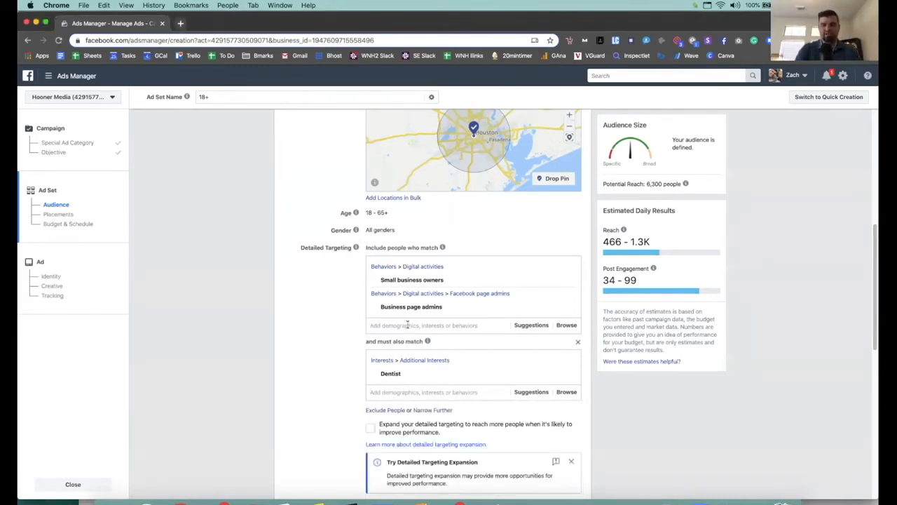
pyautogui.click(419, 396)
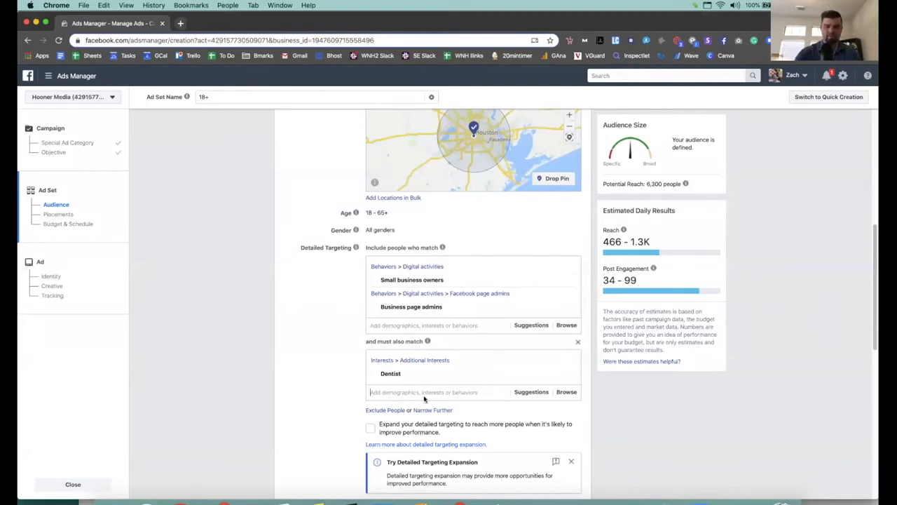
pyautogui.write('dentist')
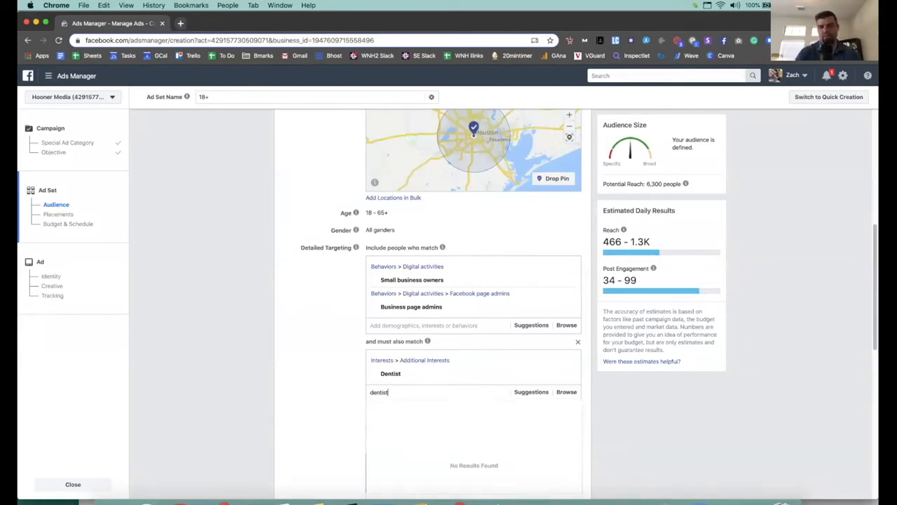
pyautogui.scroll(-2, 320, 363)
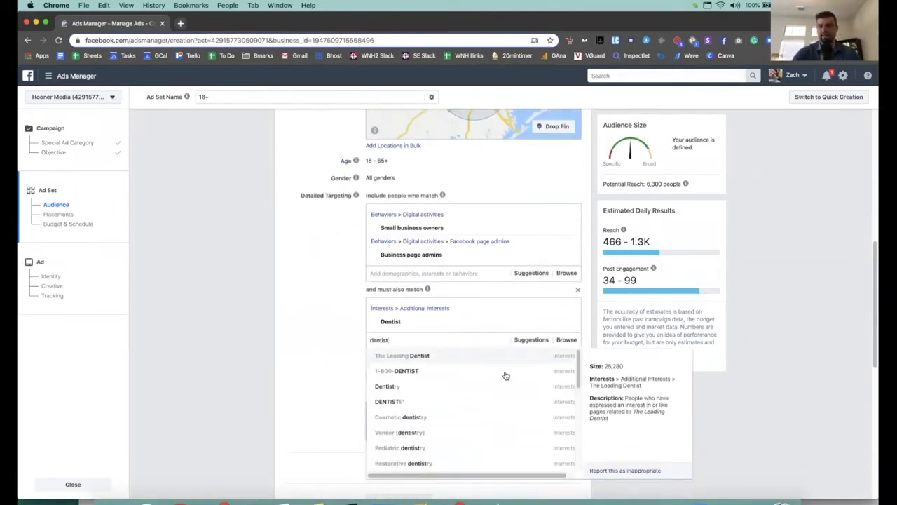
pyautogui.moveTo(577, 367)
pyautogui.mouseDown()
pyautogui.moveTo(579, 457)
pyautogui.moveTo(581, 367)
pyautogui.mouseUp()
pyautogui.scroll(5, 420, 391)
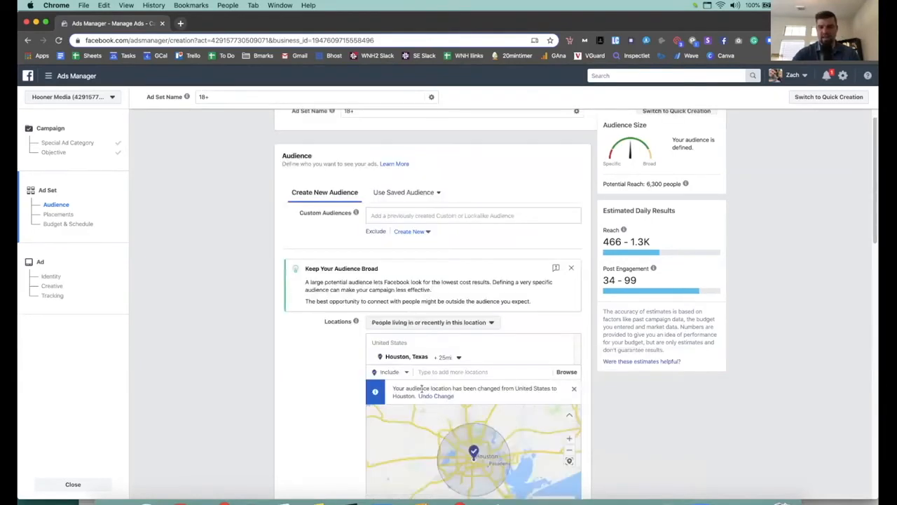
pyautogui.scroll(-5, 308, 402)
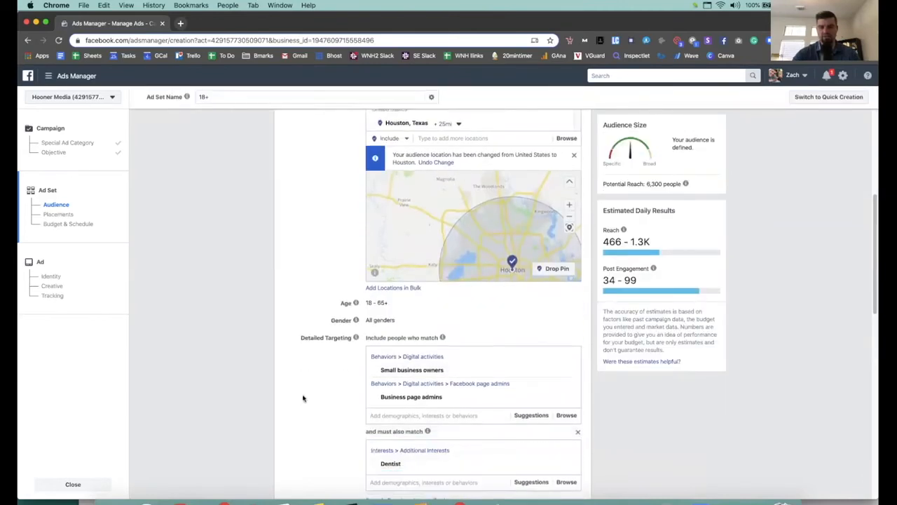
pyautogui.scroll(-2, 428, 420)
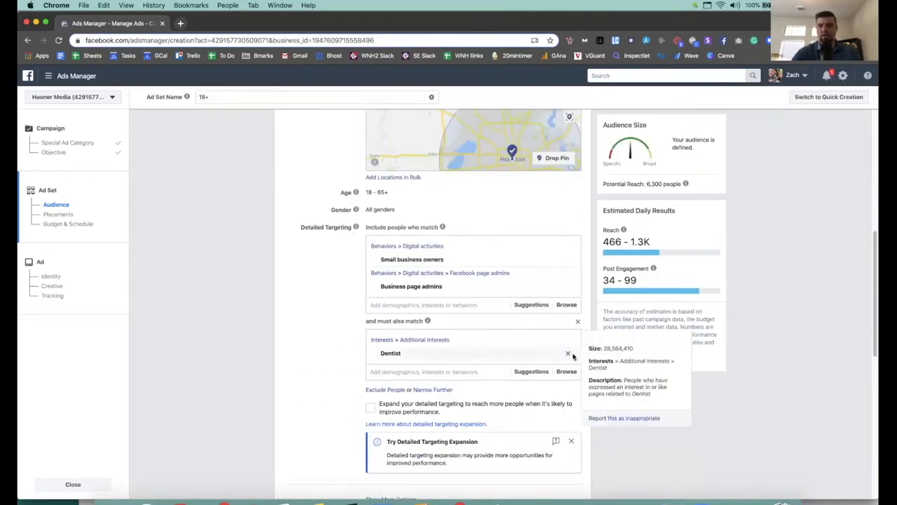
pyautogui.click(568, 353)
pyautogui.click(436, 337)
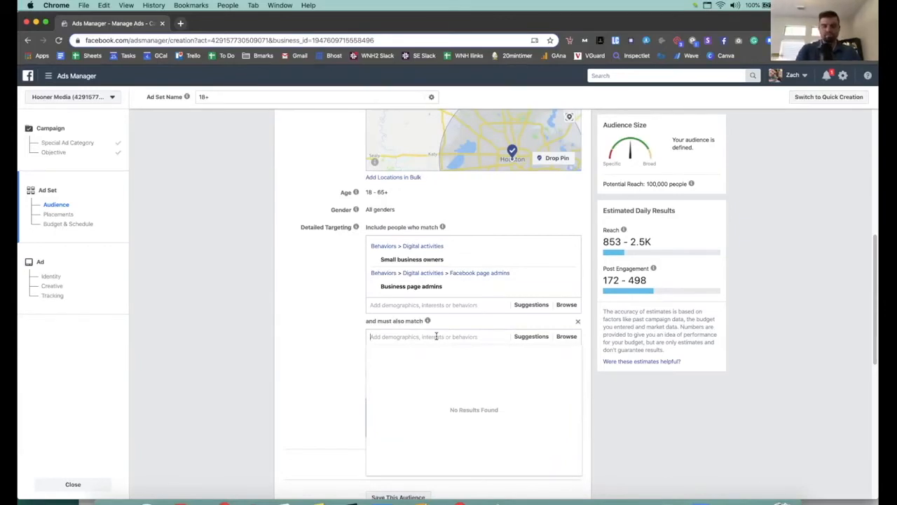
# Step: Search 'real estate agent' in must-also-match and require the Real Estate Agent/Broker job title
pyautogui.write('doctor')
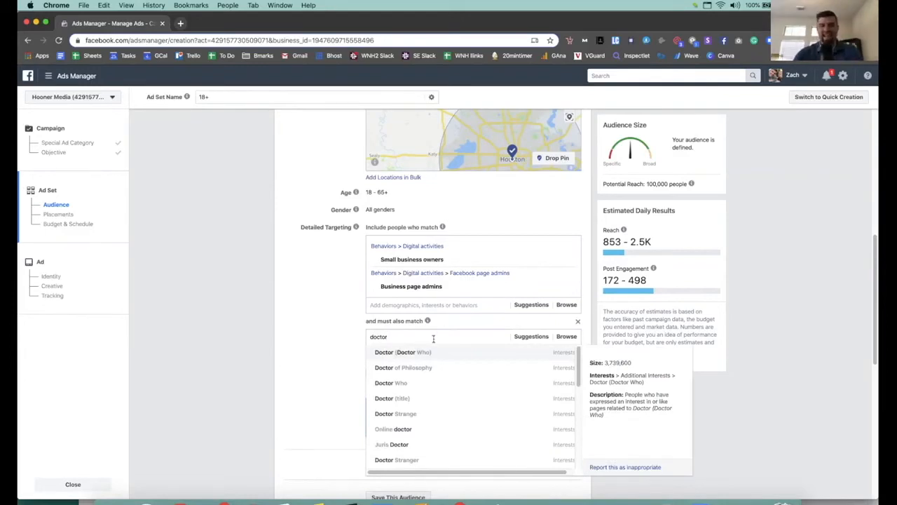
pyautogui.press('BackSpace')
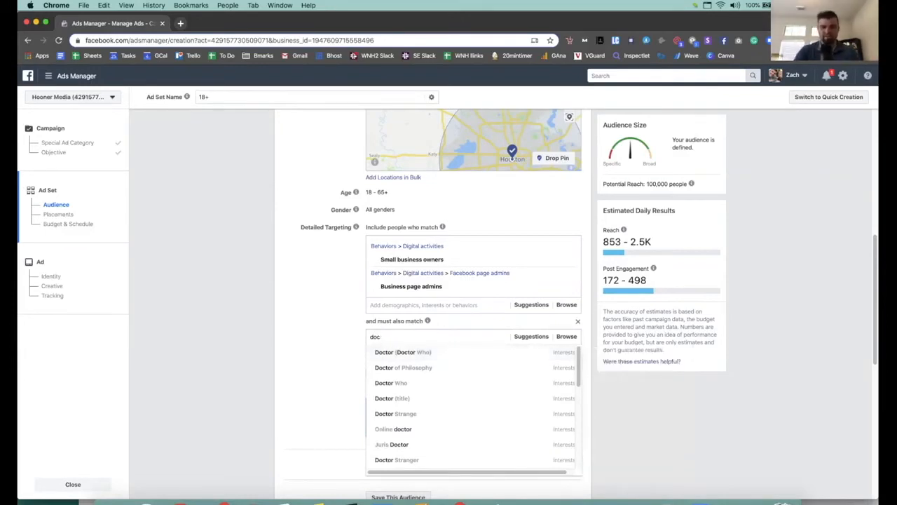
pyautogui.press('BackSpace')
pyautogui.press('BackSpace')
pyautogui.press('BackSpace')
pyautogui.press('BackSpace')
pyautogui.press('BackSpace')
pyautogui.write('real estate agent')
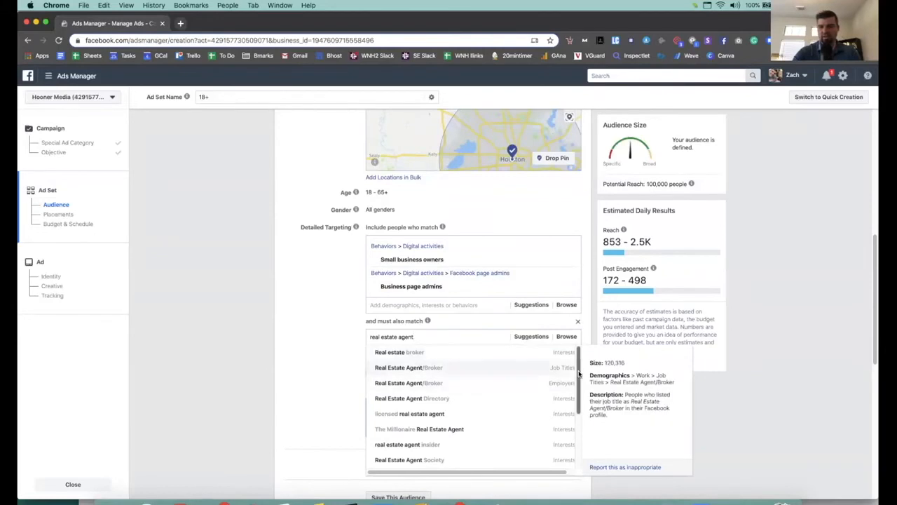
pyautogui.scroll(-3, 577, 368)
pyautogui.scroll(3, 529, 366)
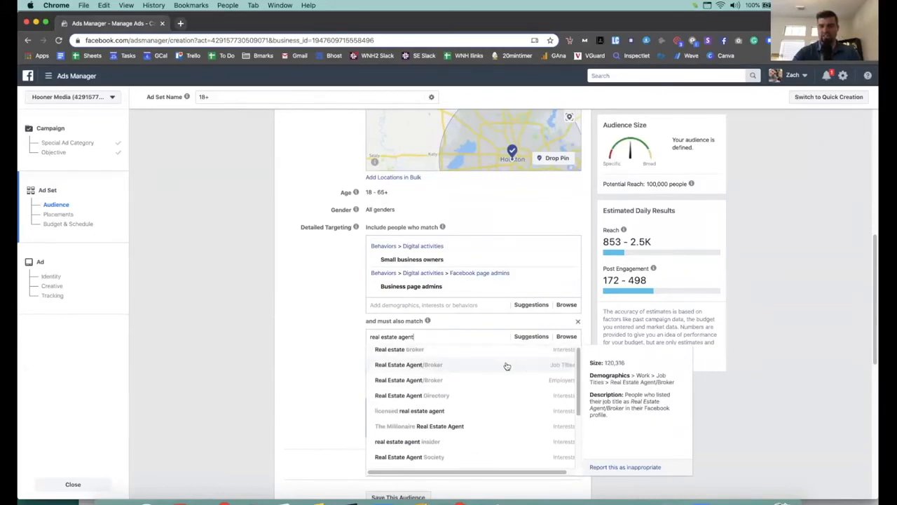
pyautogui.click(506, 364)
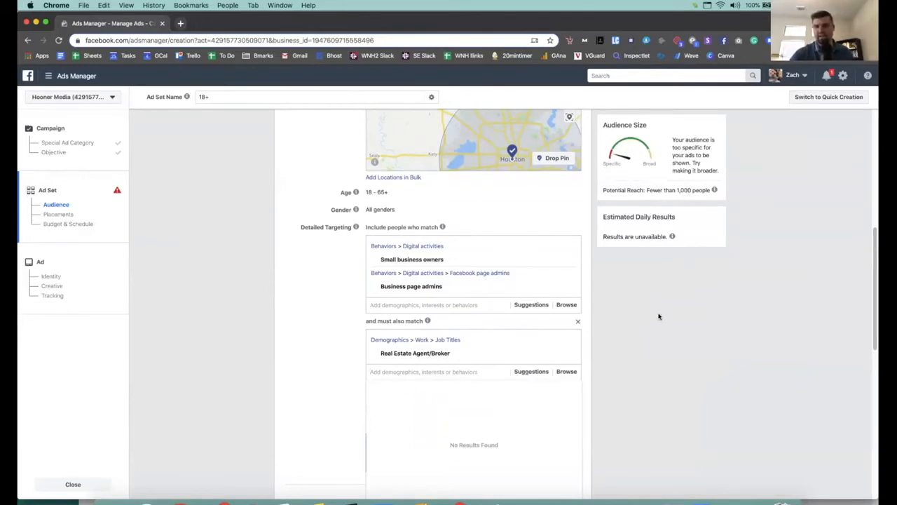
# Step: Clear all existing targeting and include the Real Estate Agent/Broker job title instead
pyautogui.click(568, 340)
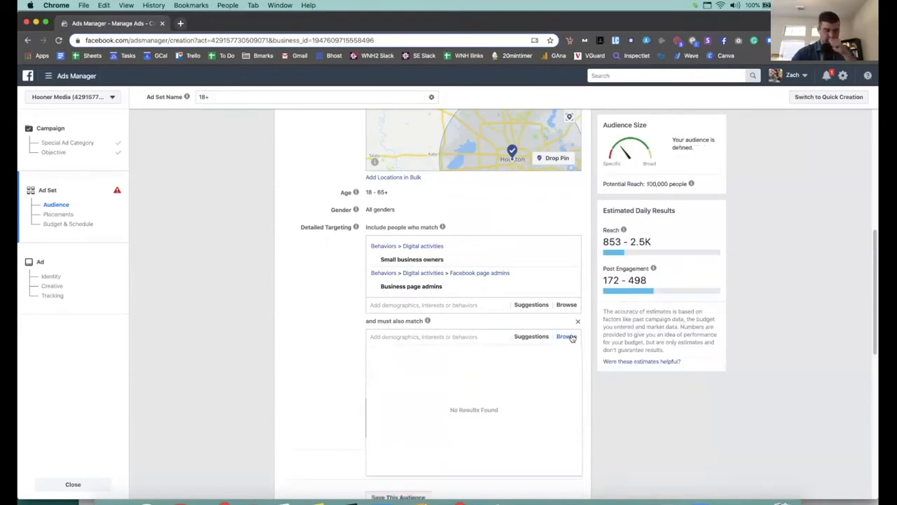
pyautogui.click(570, 287)
pyautogui.click(570, 260)
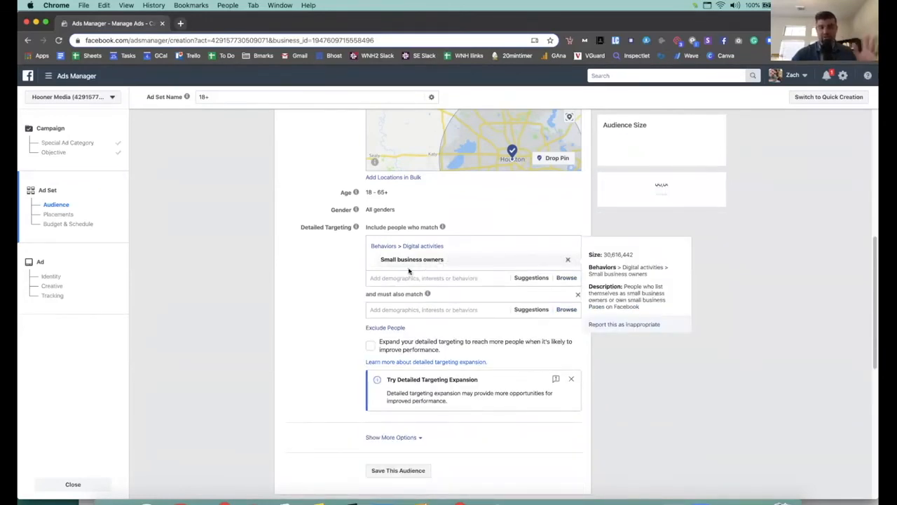
pyautogui.click(405, 246)
pyautogui.write('real estate agent')
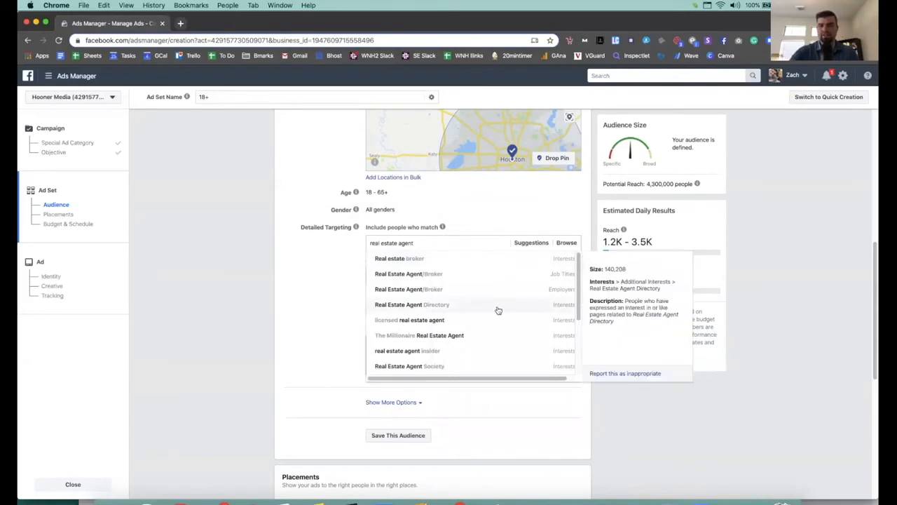
pyautogui.click(475, 280)
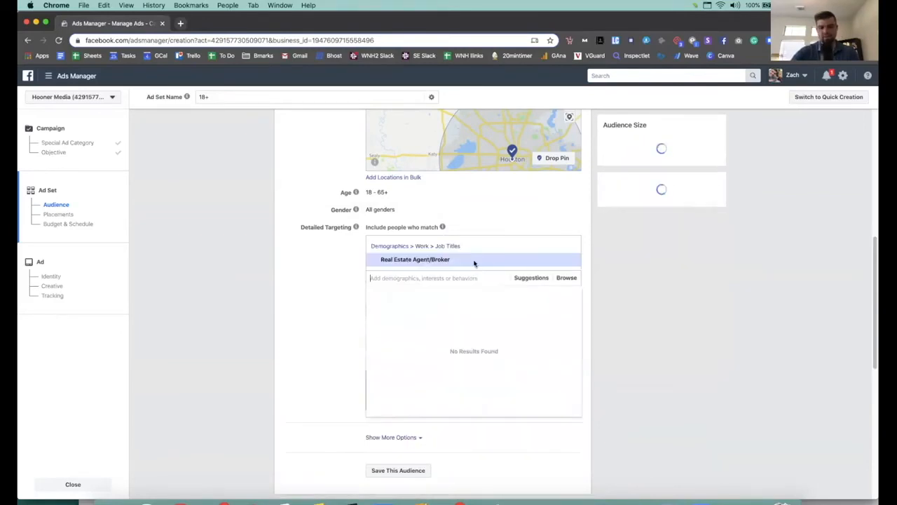
# Step: Add suggested job titles: Realtor, Licensed Real Estate Broker, Real Estate Advisor and related titles
pyautogui.click(525, 279)
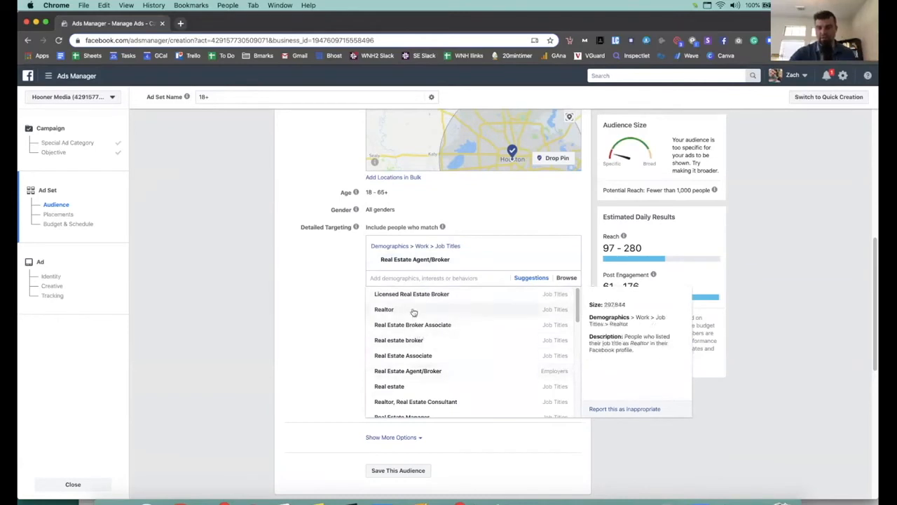
pyautogui.click(501, 312)
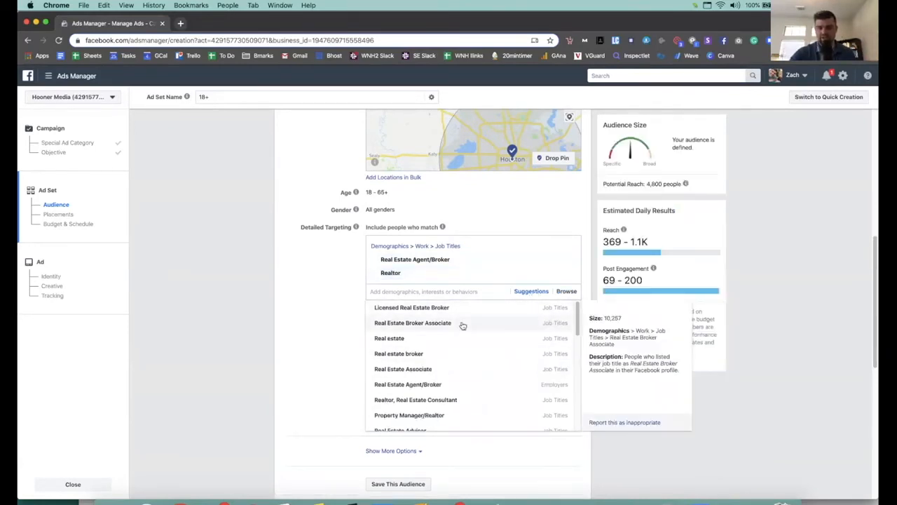
pyautogui.click(462, 325)
pyautogui.click(462, 326)
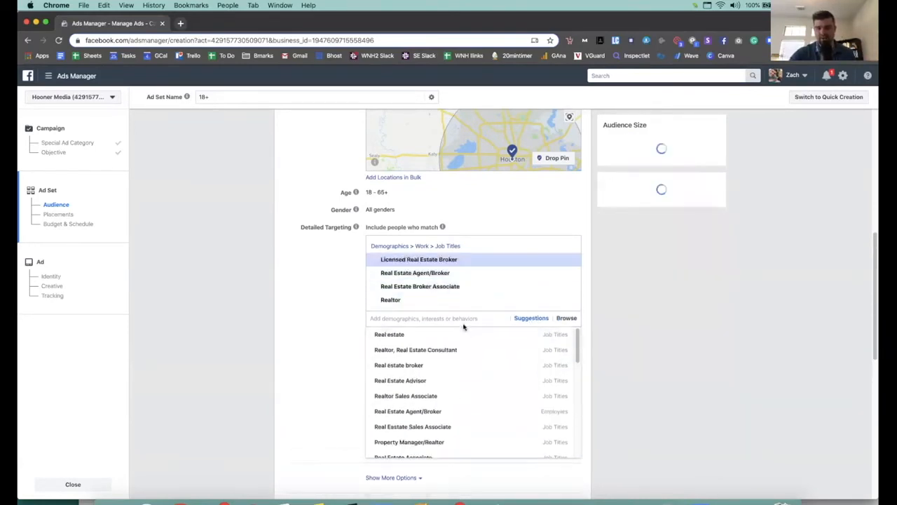
pyautogui.click(528, 342)
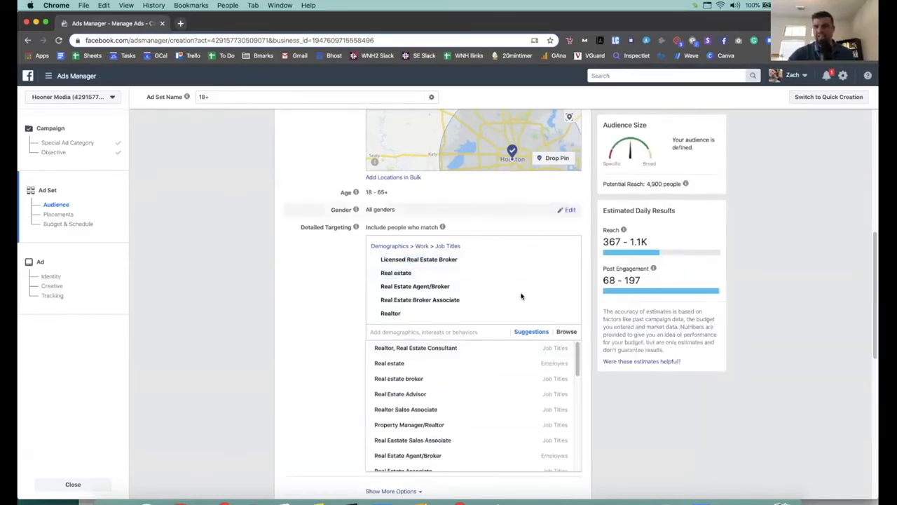
pyautogui.click(420, 380)
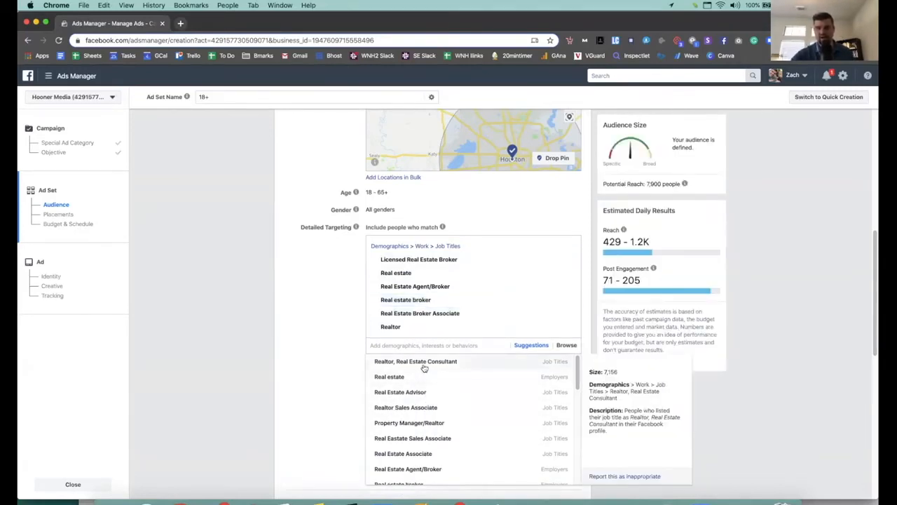
pyautogui.click(448, 398)
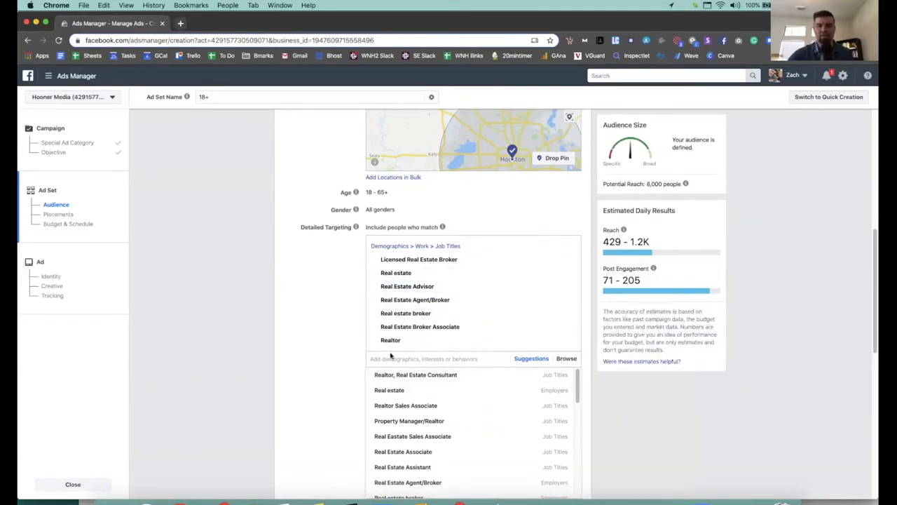
pyautogui.moveTo(578, 386)
pyautogui.mouseDown()
pyautogui.moveTo(578, 402)
pyautogui.moveTo(578, 394)
pyautogui.mouseUp()
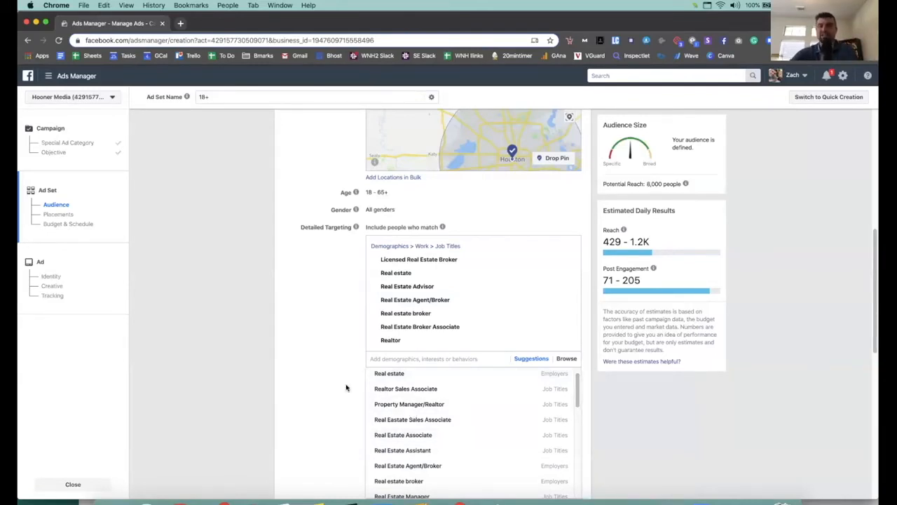
pyautogui.moveTo(355, 227)
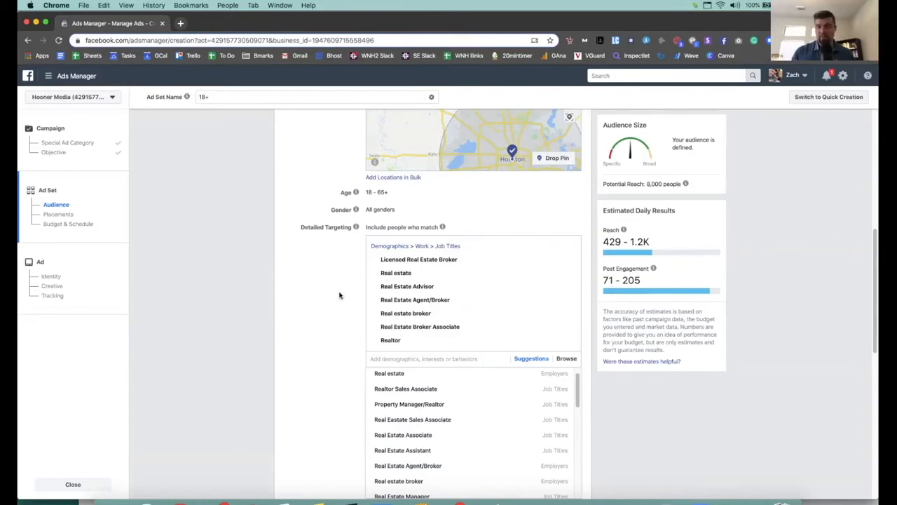
# Step: Change the audience location from Houston to United States and check the 350,000 potential reach
pyautogui.scroll(5, 322, 314)
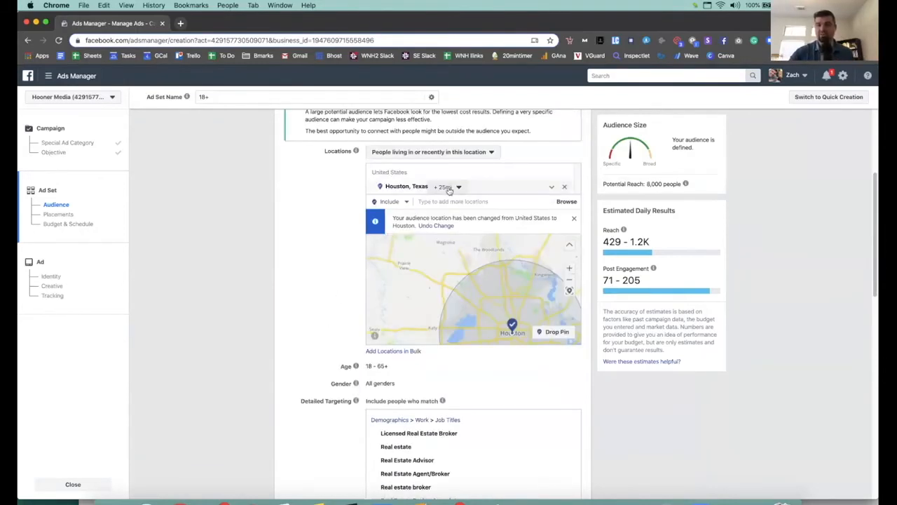
pyautogui.click(509, 199)
pyautogui.write('unit')
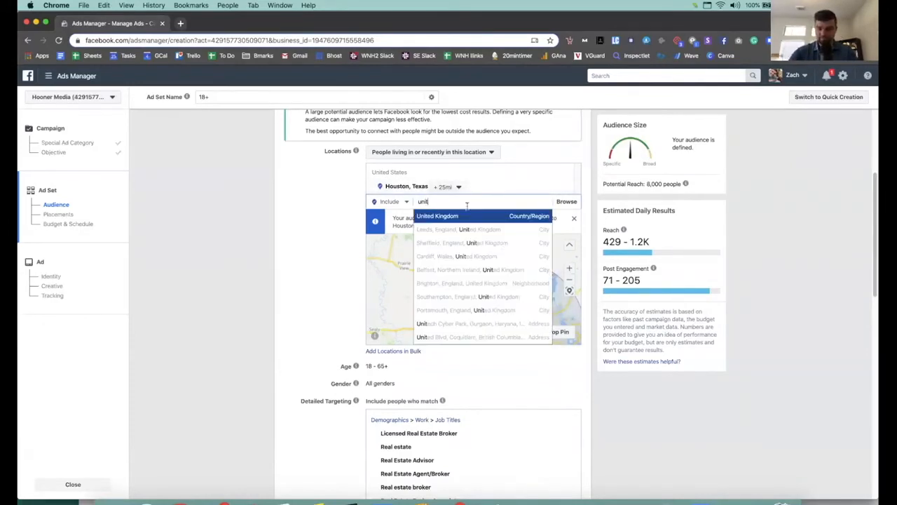
pyautogui.write('ed states')
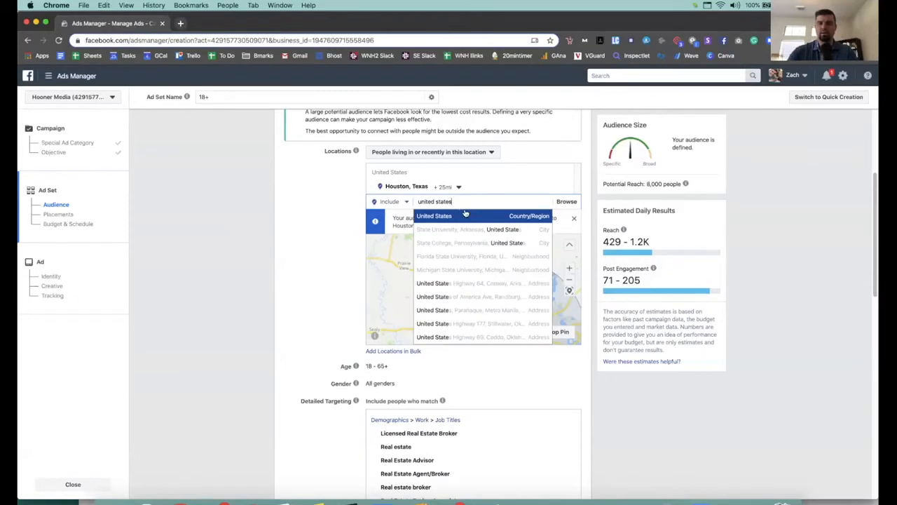
pyautogui.click(461, 216)
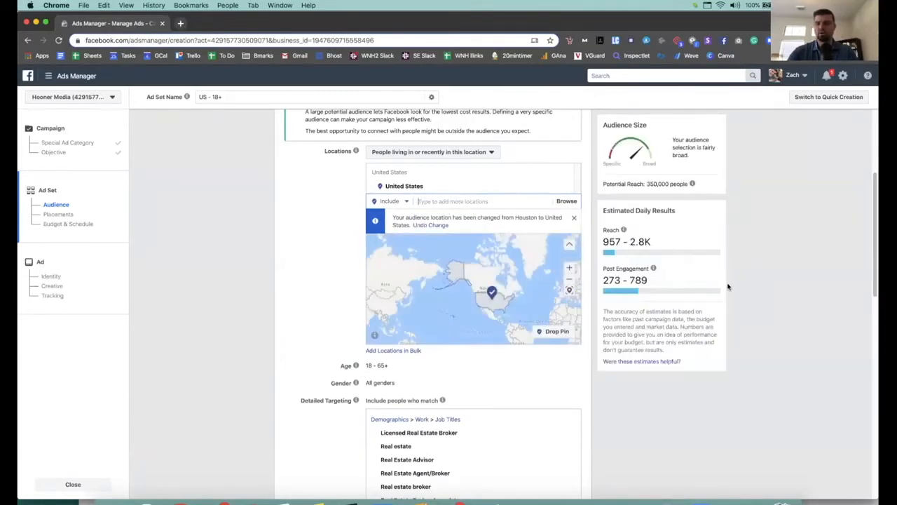
pyautogui.scroll(-2, 456, 449)
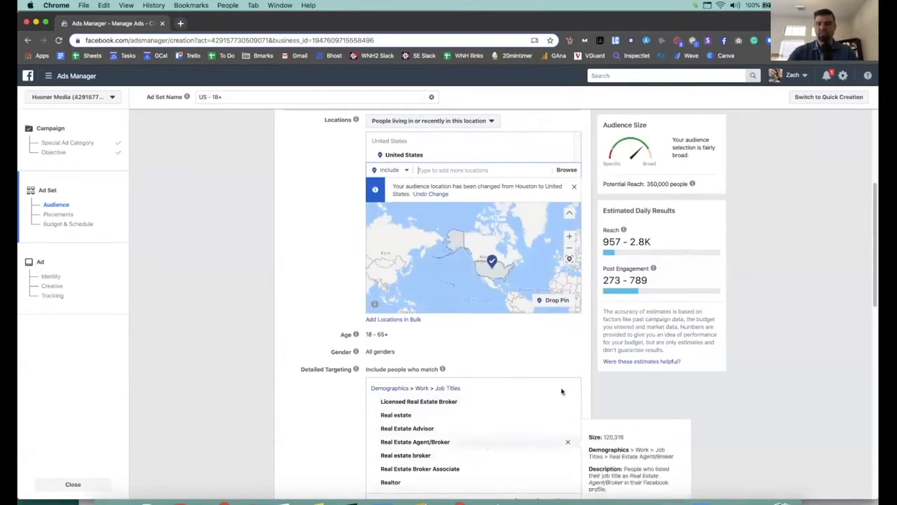
pyautogui.moveTo(647, 184); pyautogui.dragTo(679, 179)
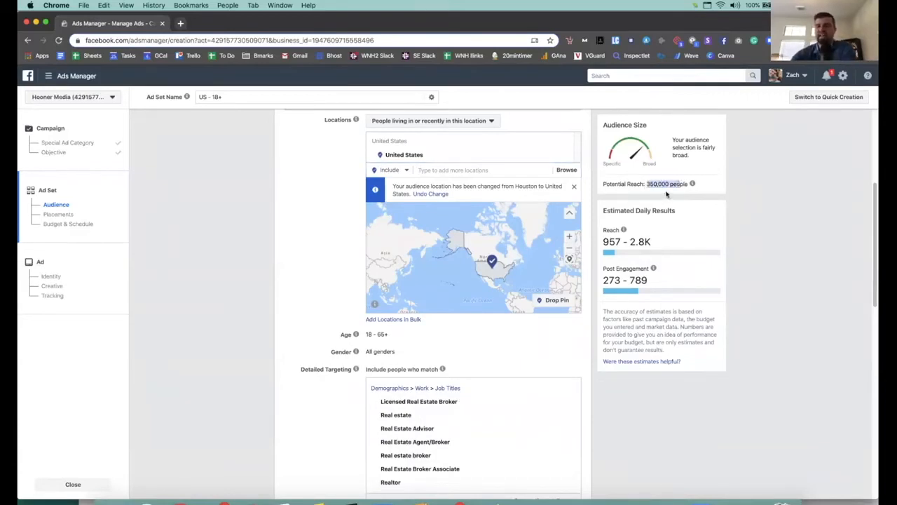
pyautogui.scroll(-4, 264, 309)
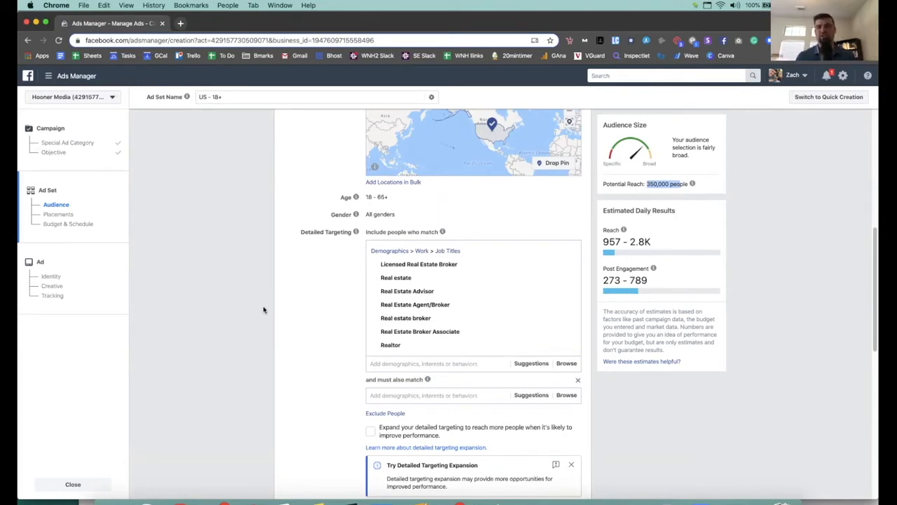
# Step: Move the Ads Manager window aside and enter cloudpanore.com in a new Chrome tab beside Google Docs
pyautogui.click(318, 295)
pyautogui.scroll(5, 342, 294)
pyautogui.scroll(-4, 337, 291)
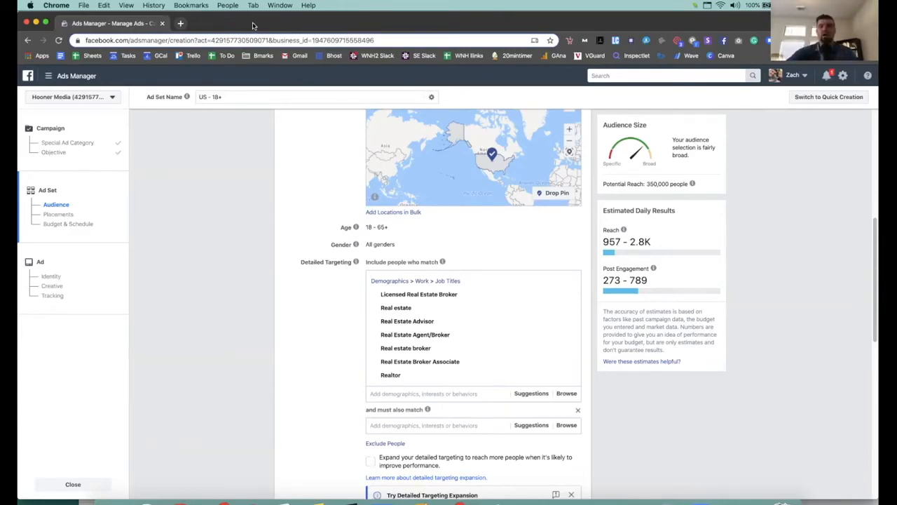
pyautogui.moveTo(254, 25); pyautogui.dragTo(313, 224)
pyautogui.click(182, 25)
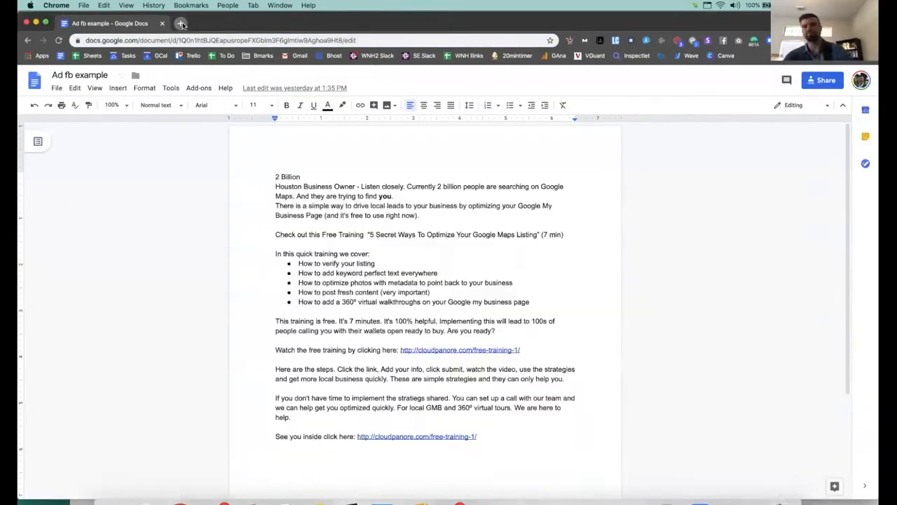
pyautogui.click(182, 25)
pyautogui.write('cloudpanore.com')
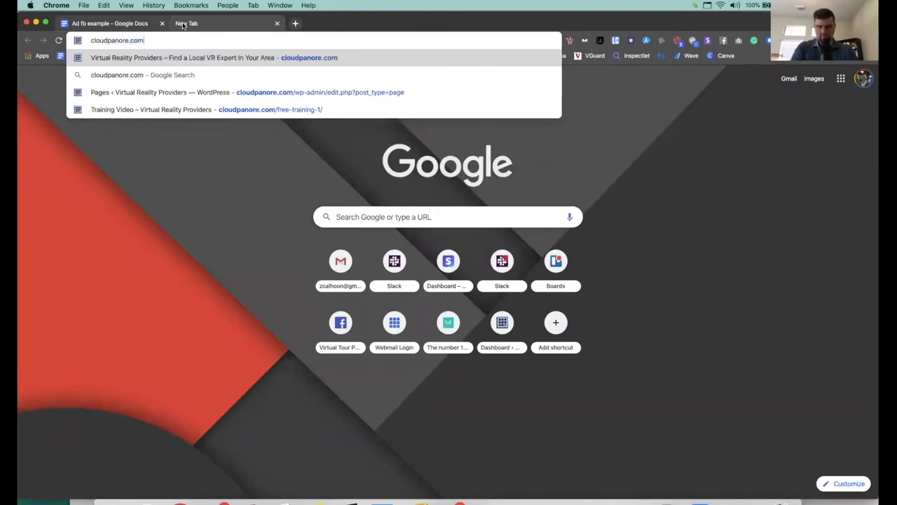
# Step: Load the cloudpanore.com homepage and scroll through it
pyautogui.press('Return')
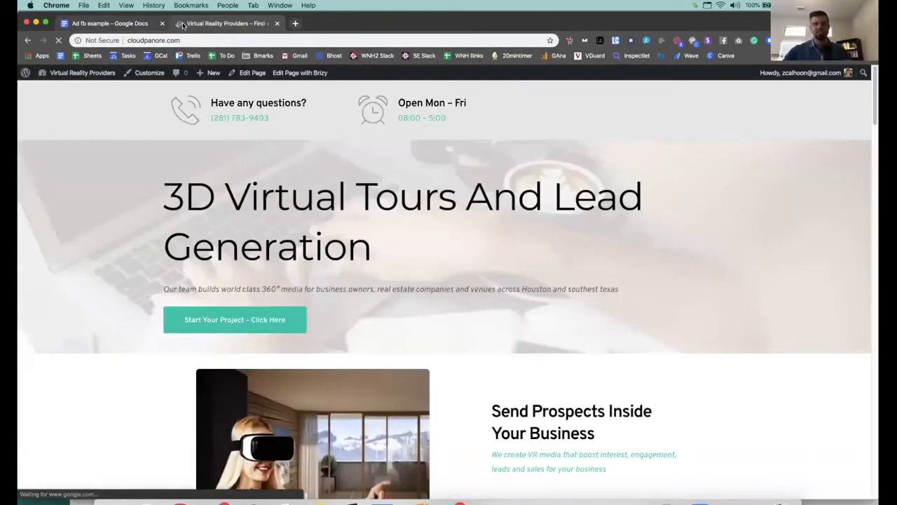
pyautogui.scroll(-5, 554, 234)
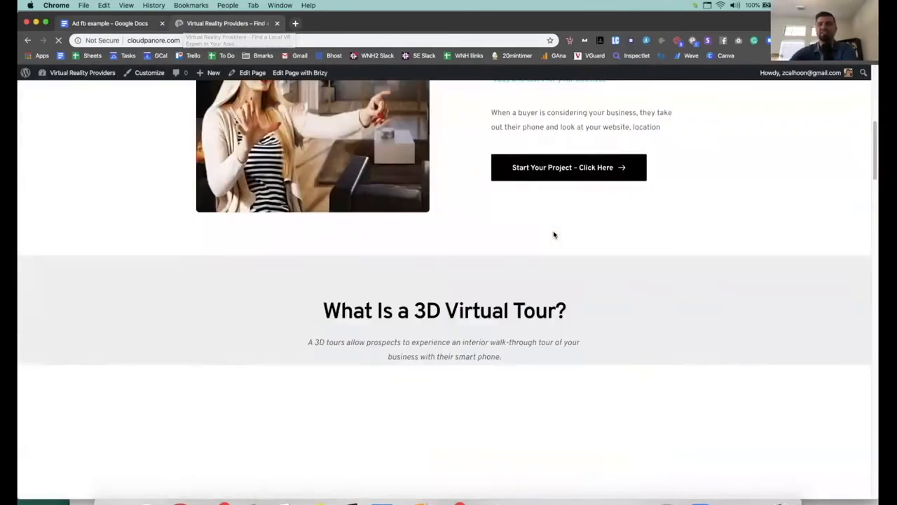
pyautogui.scroll(-4, 553, 235)
pyautogui.moveTo(875, 191); pyautogui.dragTo(862, 116)
pyautogui.scroll(1, 168, 117)
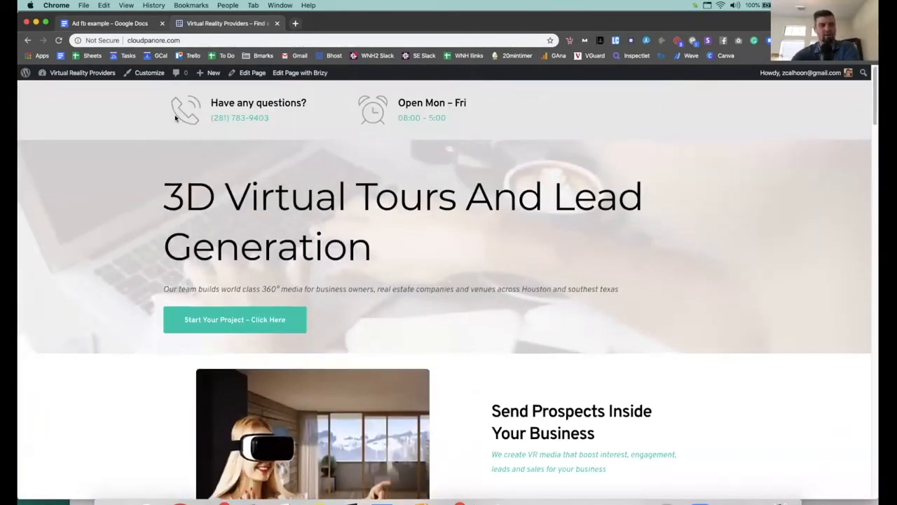
pyautogui.scroll(-20, 647, 208)
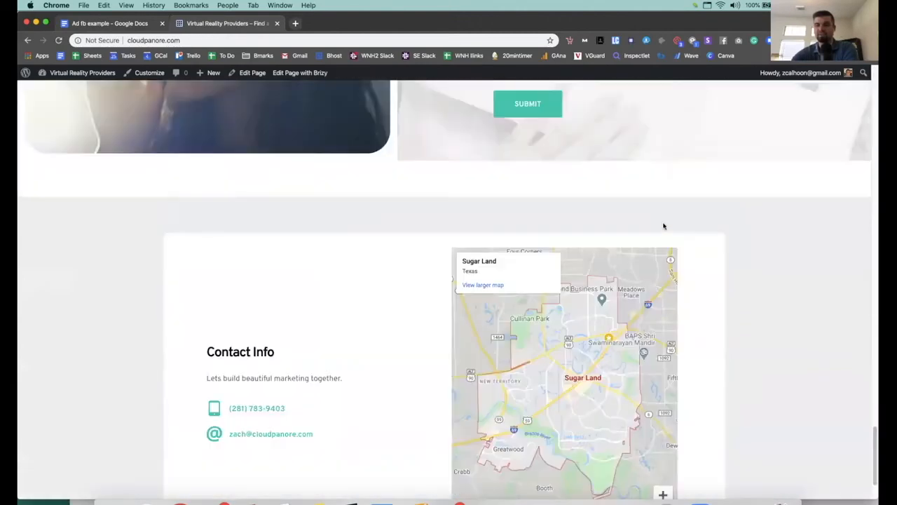
pyautogui.scroll(20, 664, 225)
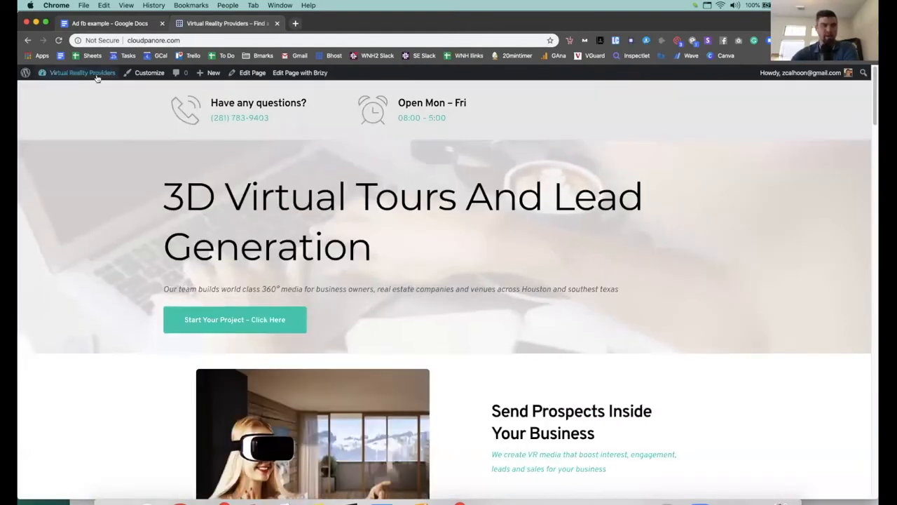
# Step: Open the site's WordPress Dashboard in a new tab and switch to it
pyautogui.moveTo(97, 78)
pyautogui.rightClick(64, 89)
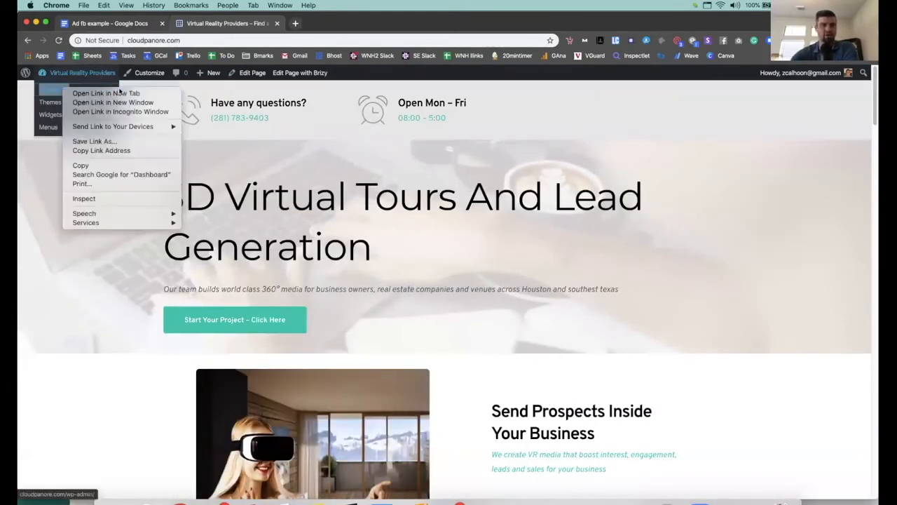
pyautogui.click(119, 92)
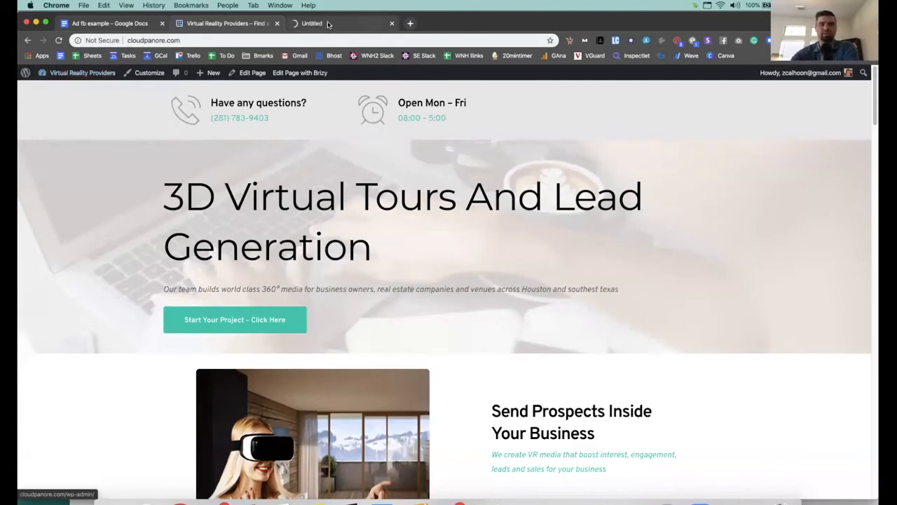
pyautogui.click(326, 24)
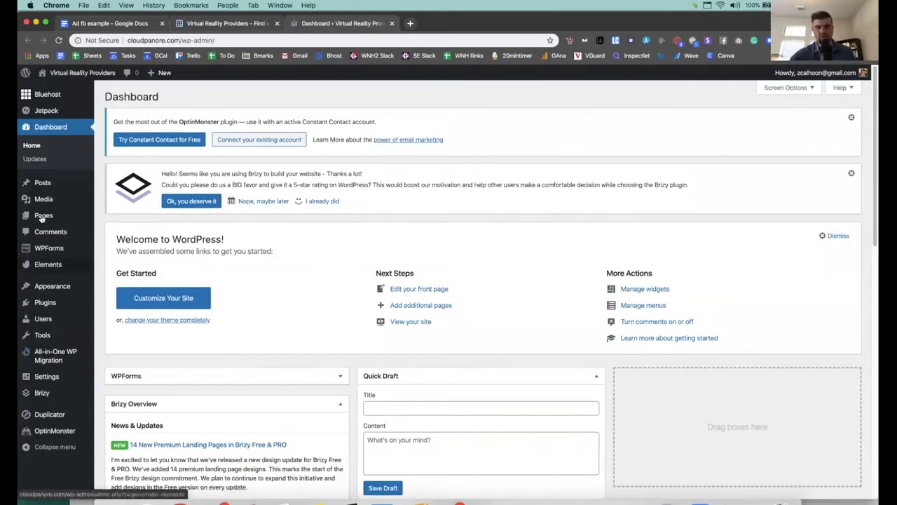
# Step: From WordPress Pages, open Free Training 1 in a new tab, then return to the Ad fb example document
pyautogui.moveTo(44, 217)
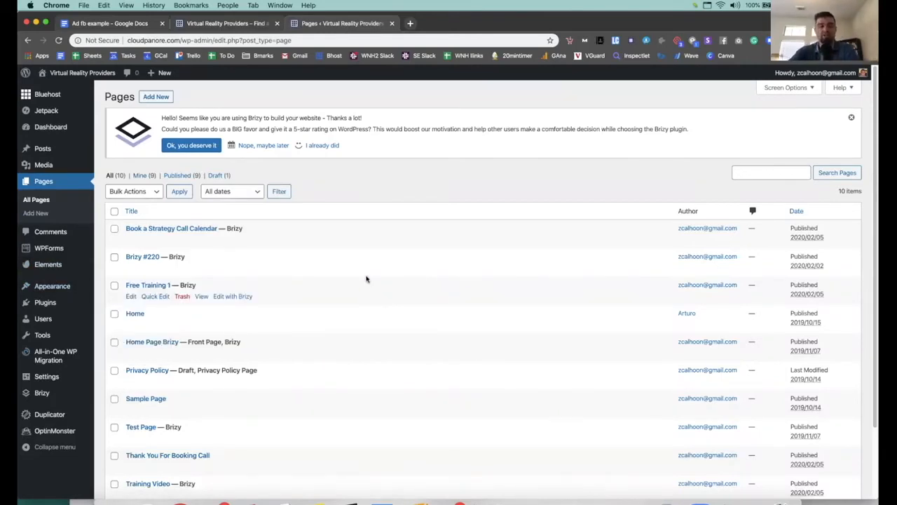
pyautogui.scroll(-1, 388, 275)
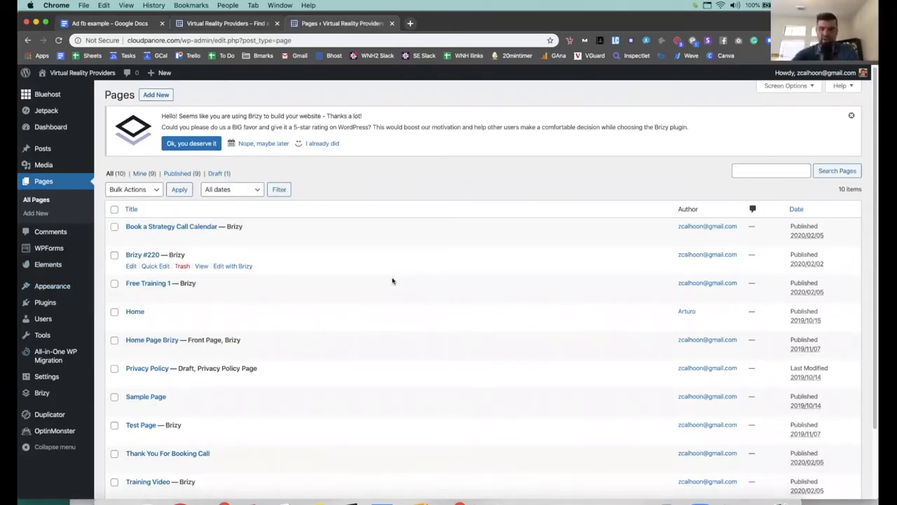
pyautogui.rightClick(202, 295)
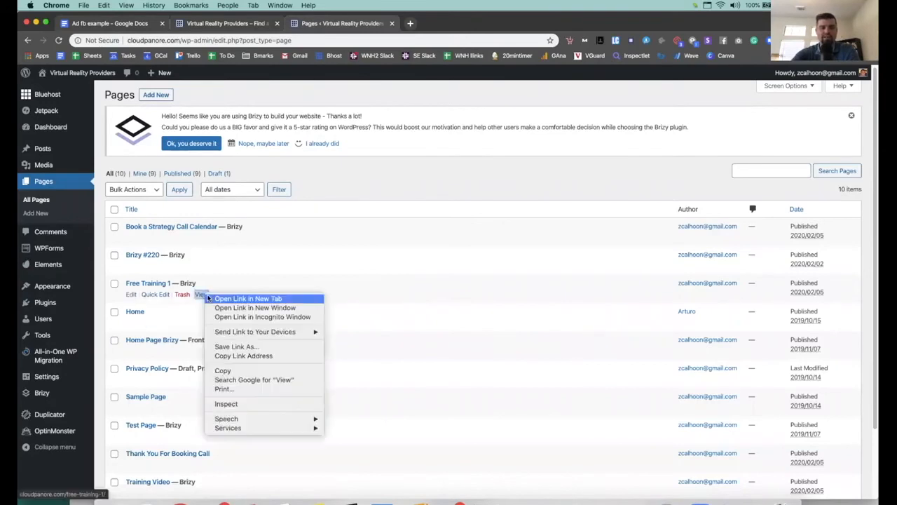
pyautogui.click(210, 298)
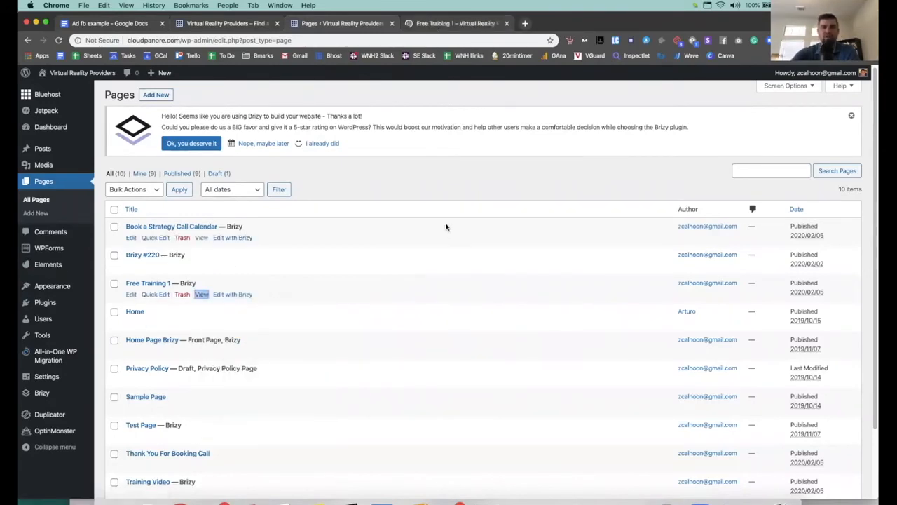
pyautogui.click(112, 23)
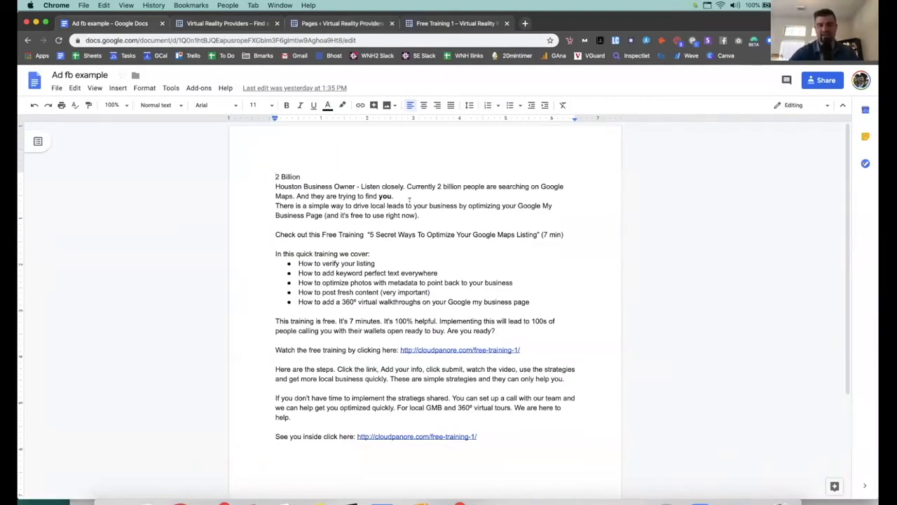
# Step: Scroll through the Ad fb example ad copy to review it
pyautogui.keyDown('ctrl'); pyautogui.scroll(5, 410, 205); pyautogui.keyUp('ctrl')
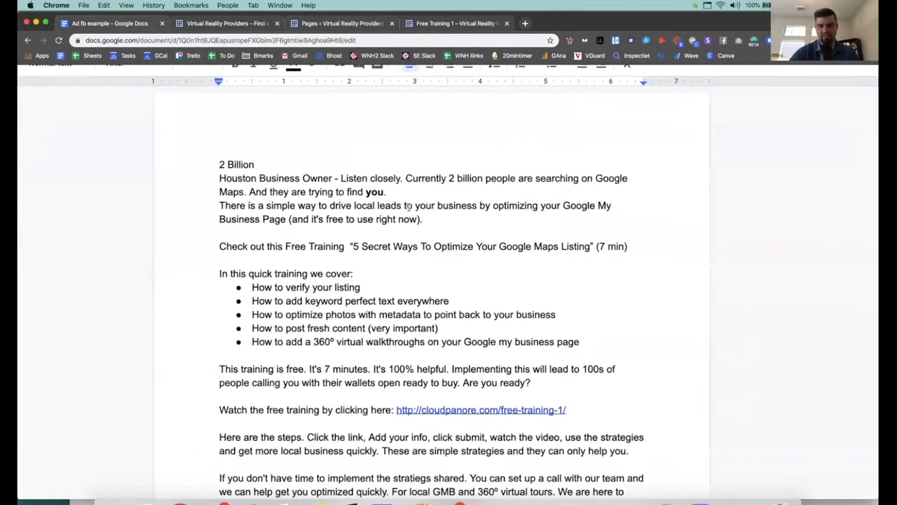
pyautogui.scroll(-1, 400, 231)
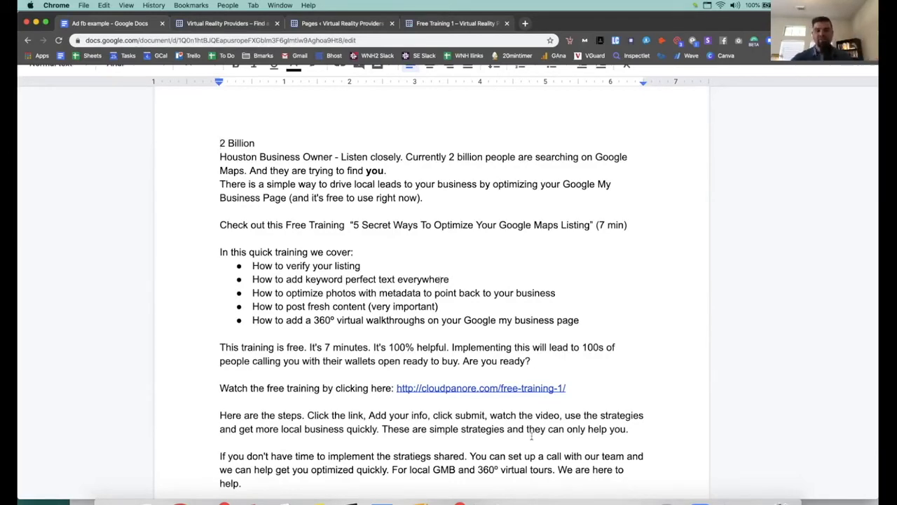
pyautogui.scroll(-1, 399, 282)
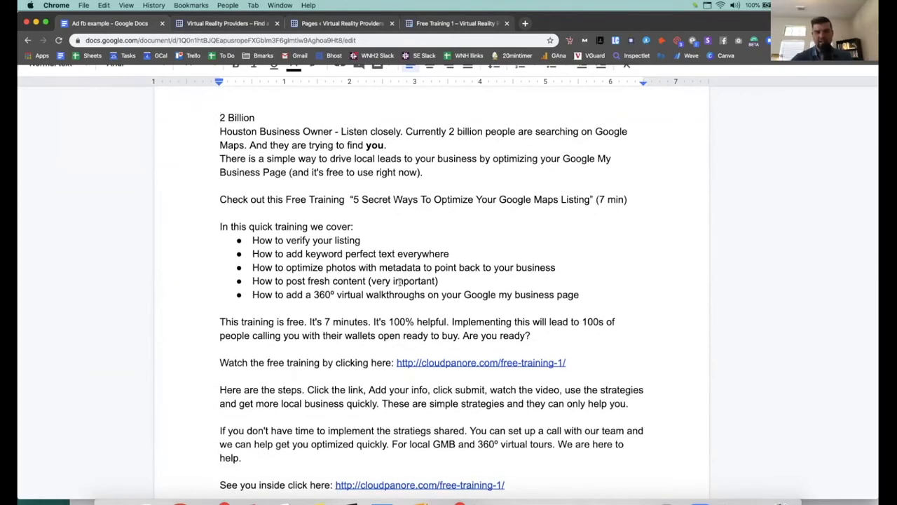
pyautogui.scroll(-1, 398, 282)
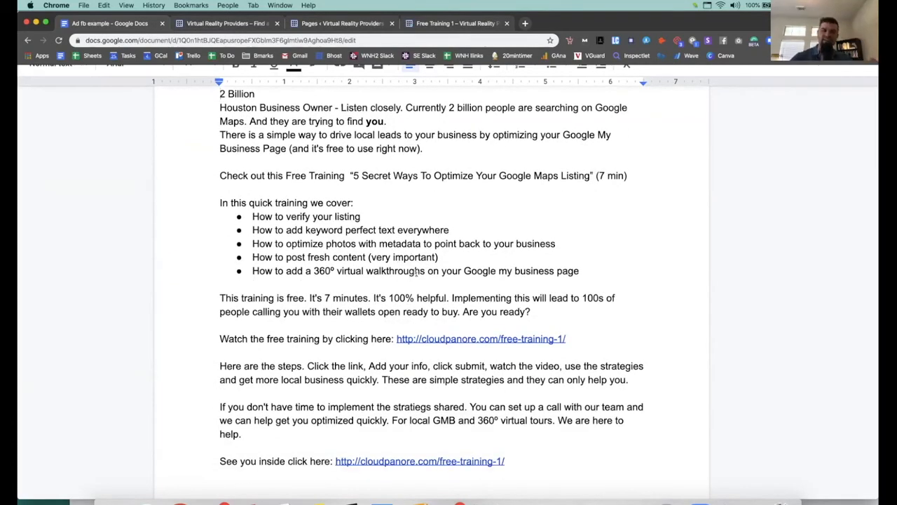
pyautogui.scroll(-1, 409, 278)
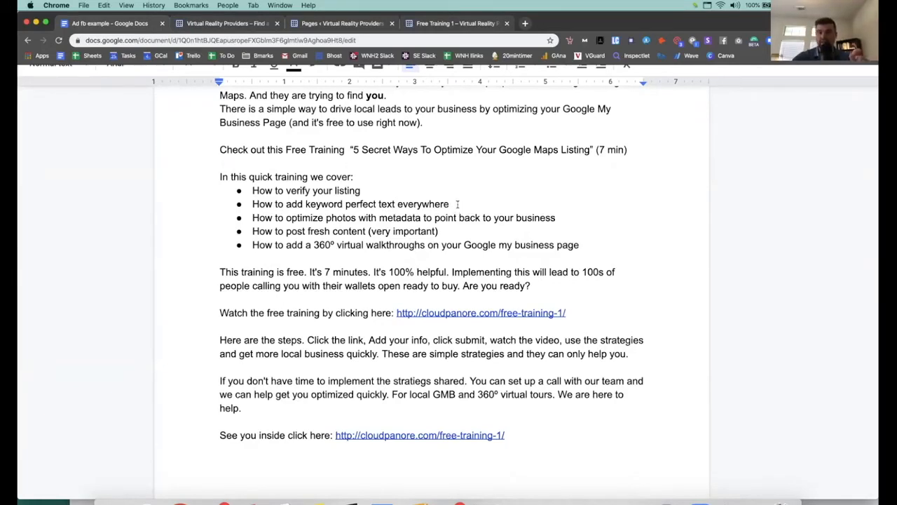
pyautogui.scroll(-1, 457, 204)
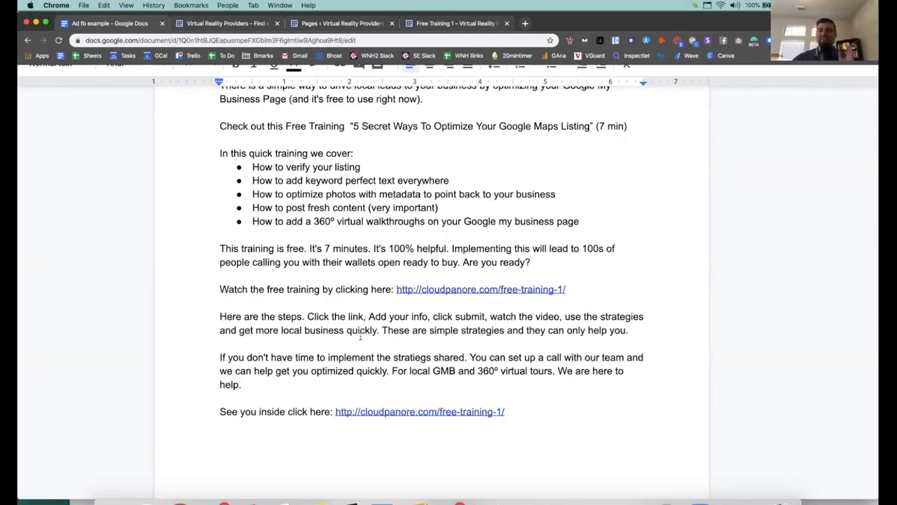
pyautogui.scroll(-1, 306, 309)
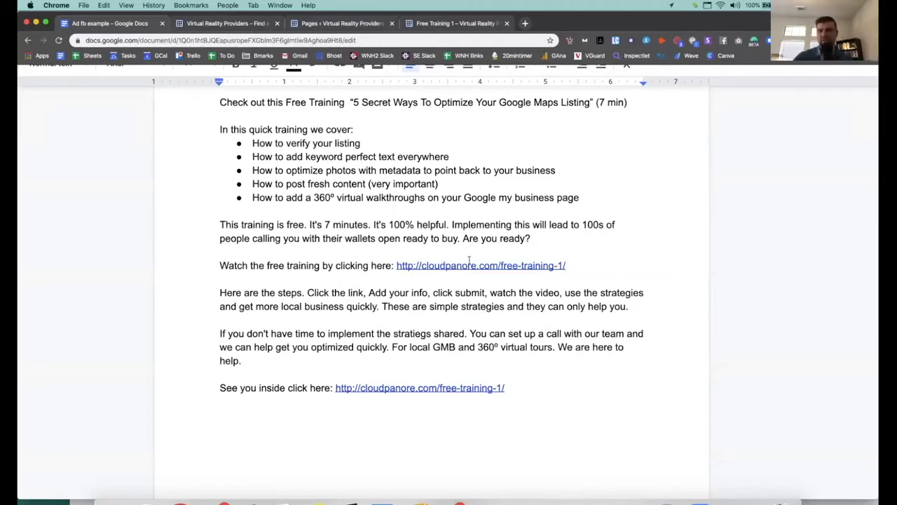
pyautogui.moveTo(313, 3); pyautogui.dragTo(361, 84)
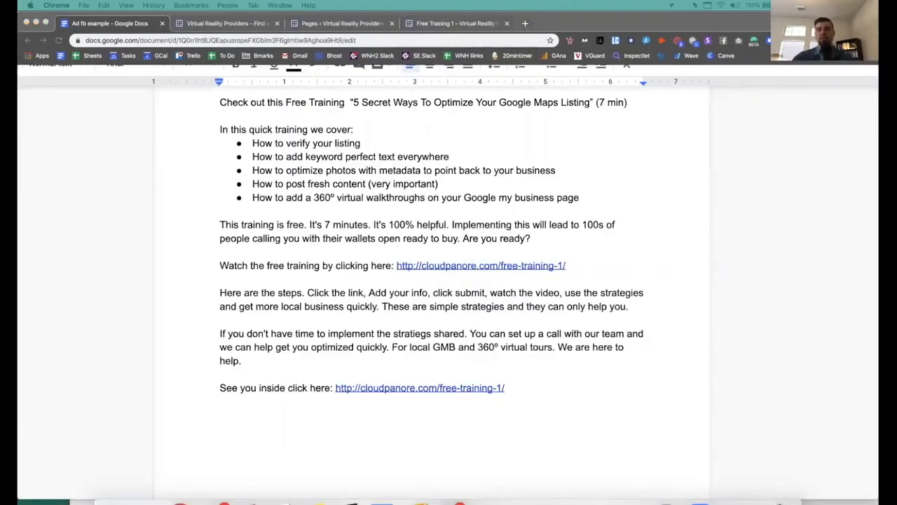
# Step: Open the cloudpanore.com/free-training-1 link from the ad copy in a new tab
pyautogui.click(417, 319)
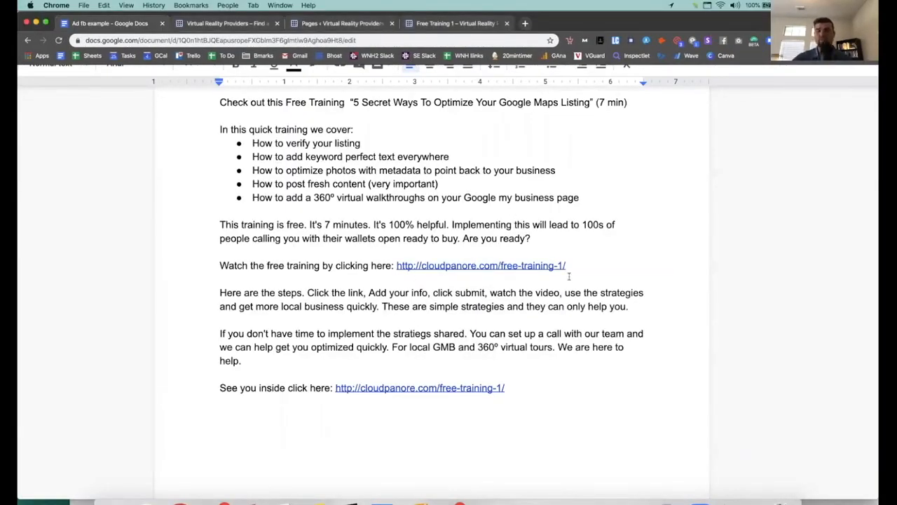
pyautogui.click(525, 265)
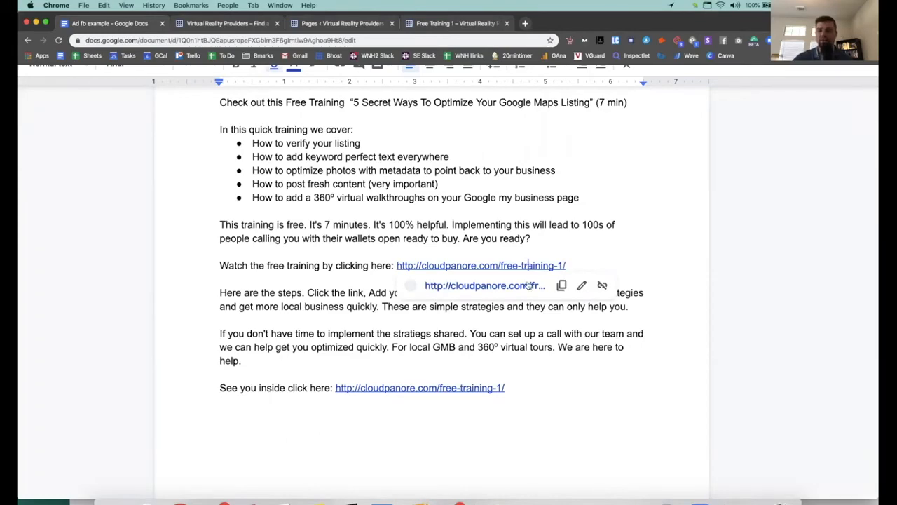
pyautogui.click(522, 286)
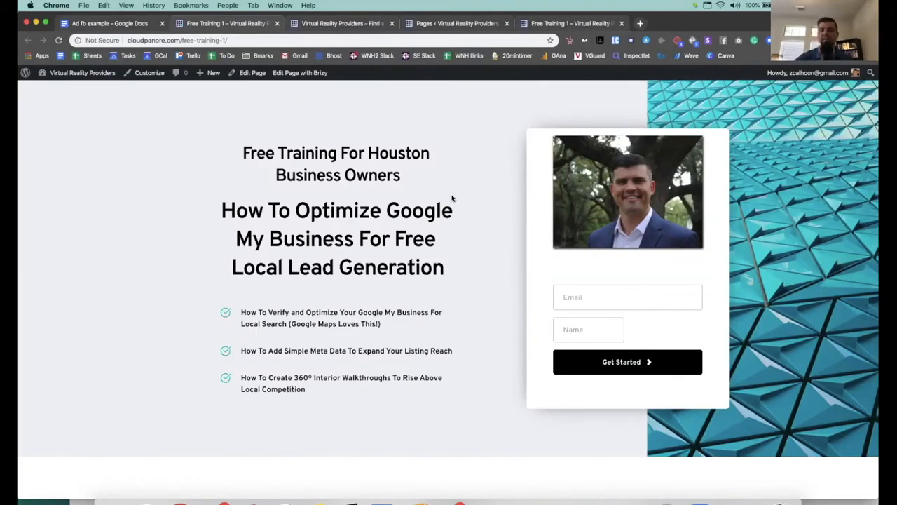
# Step: Enter an email address and first name in the free-training opt-in form and click Get Started
pyautogui.click(607, 298)
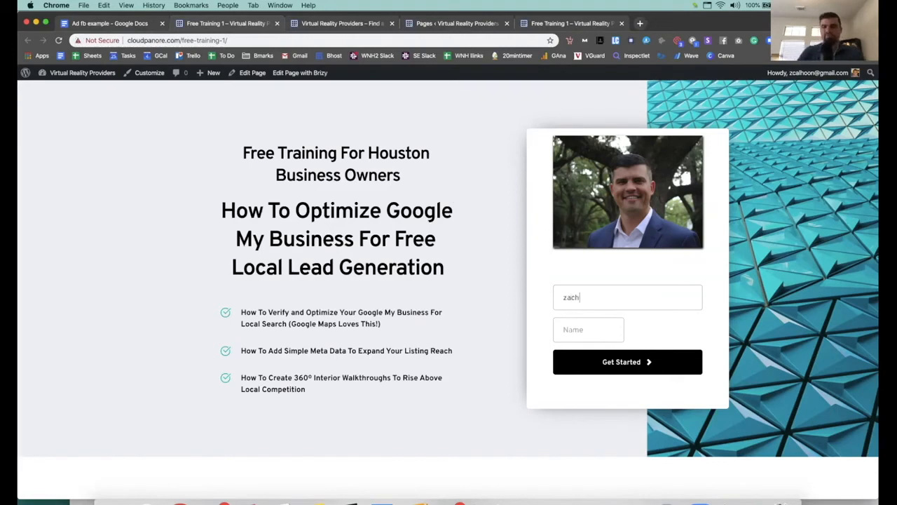
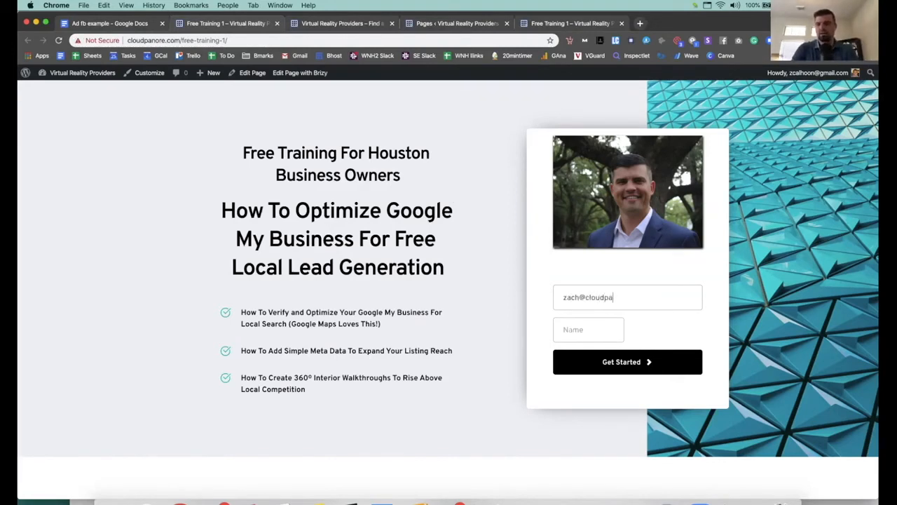
pyautogui.press('Tab')
pyautogui.write('zach')
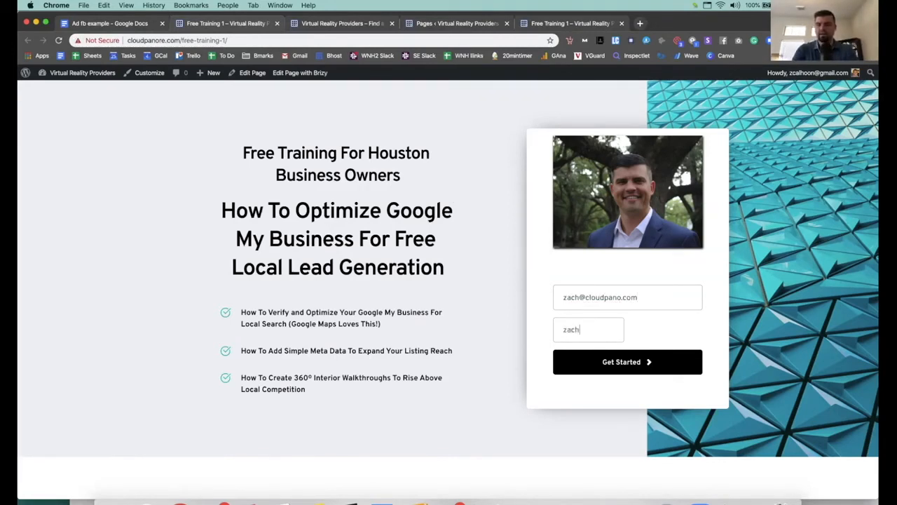
pyautogui.click(667, 371)
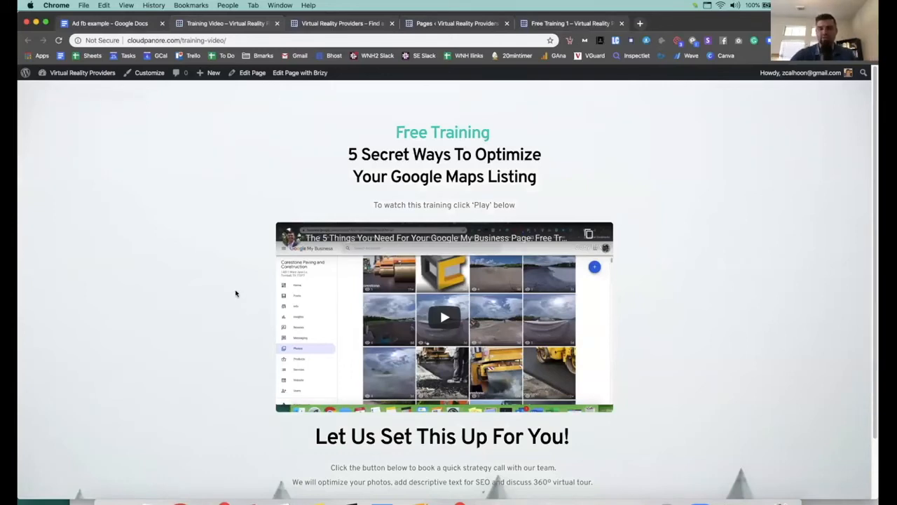
# Step: Scroll past the 'Let Us Set This Up For You!' heading and click Book a Strategy Call
pyautogui.scroll(-1, 235, 300)
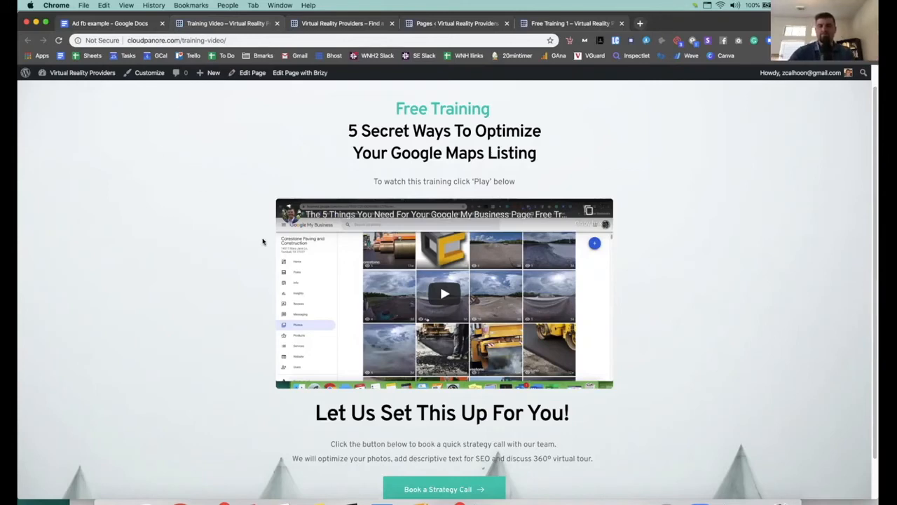
pyautogui.moveTo(317, 414); pyautogui.dragTo(566, 412)
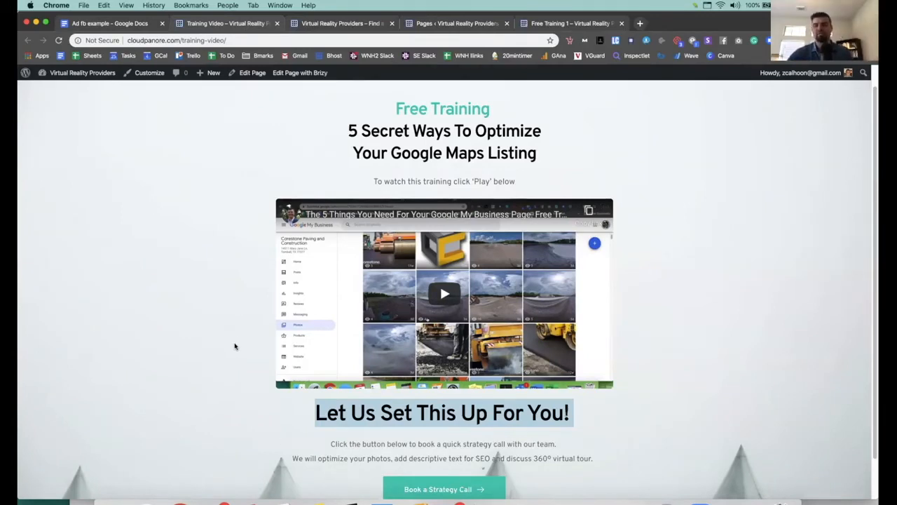
pyautogui.scroll(-1, 236, 345)
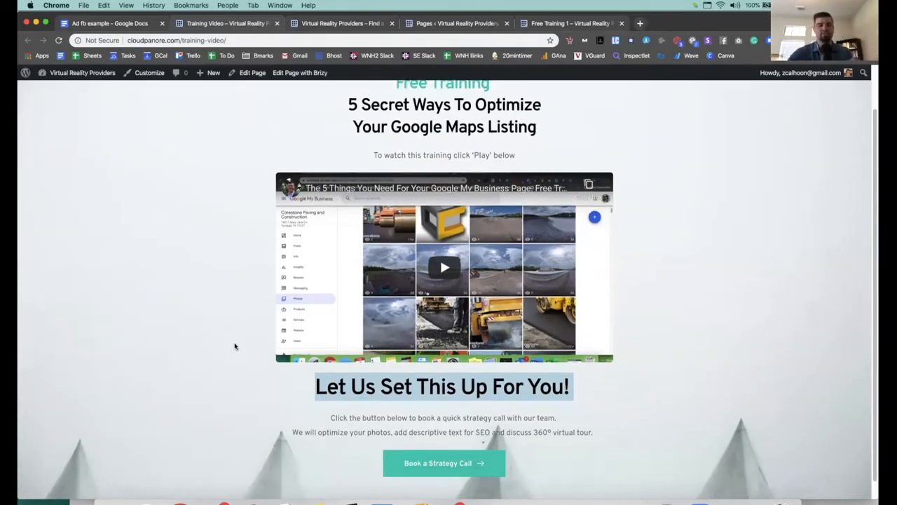
pyautogui.click(471, 465)
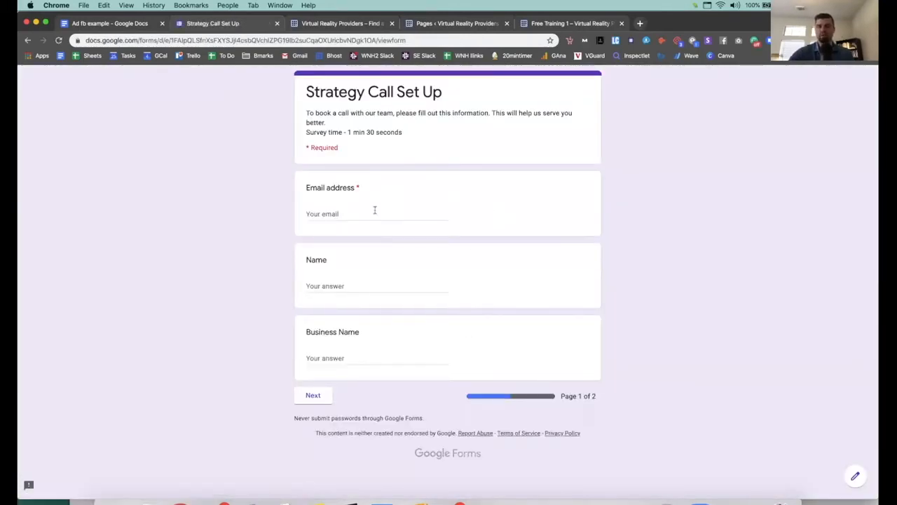
# Step: Autofill the Strategy Call Set Up form, then replace the email with a different address
pyautogui.click(375, 210)
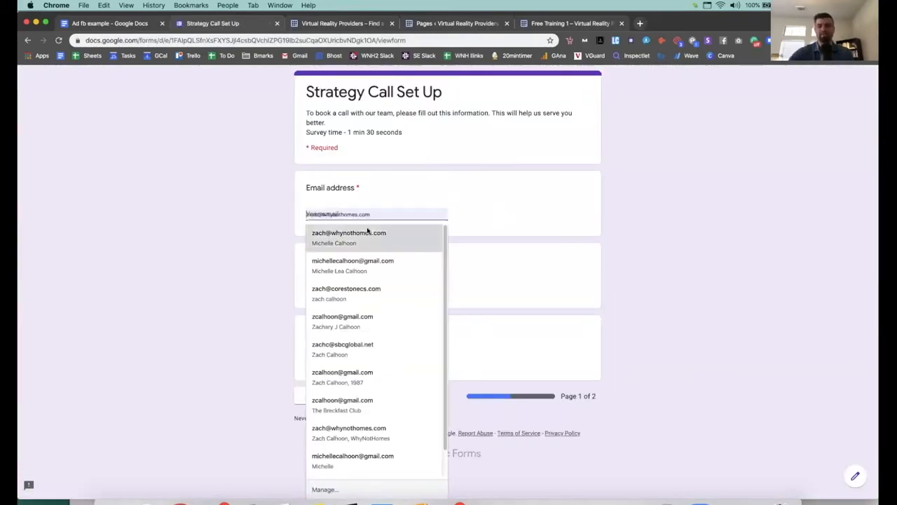
pyautogui.click(366, 230)
pyautogui.doubleClick(365, 214)
pyautogui.press('super+a')
pyautogui.press('BackSpace')
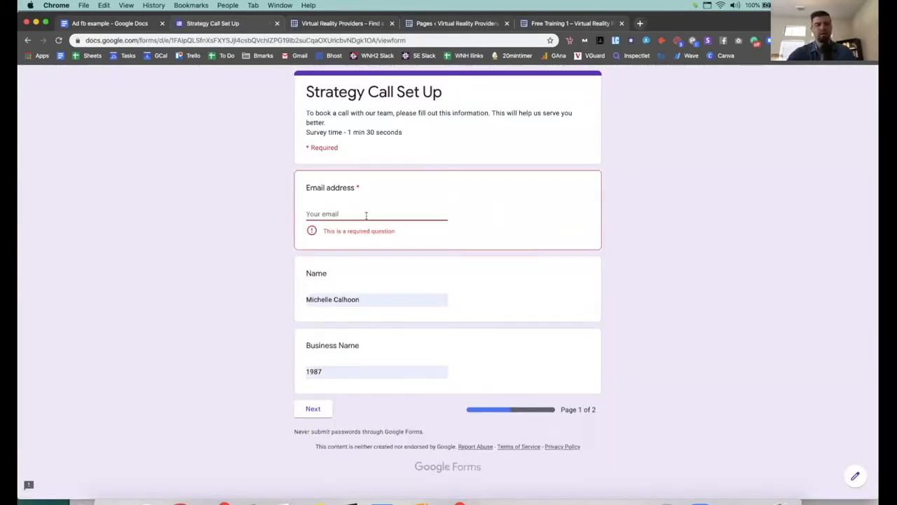
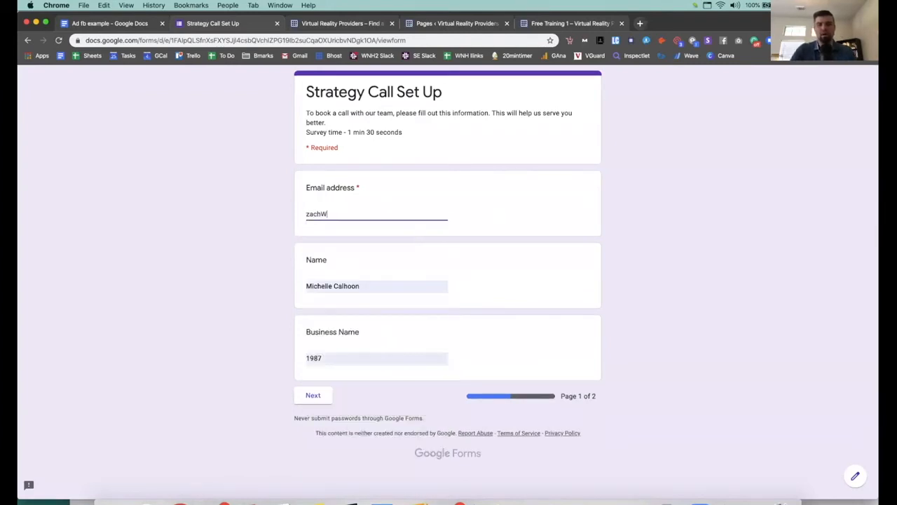
pyautogui.press('Tab')
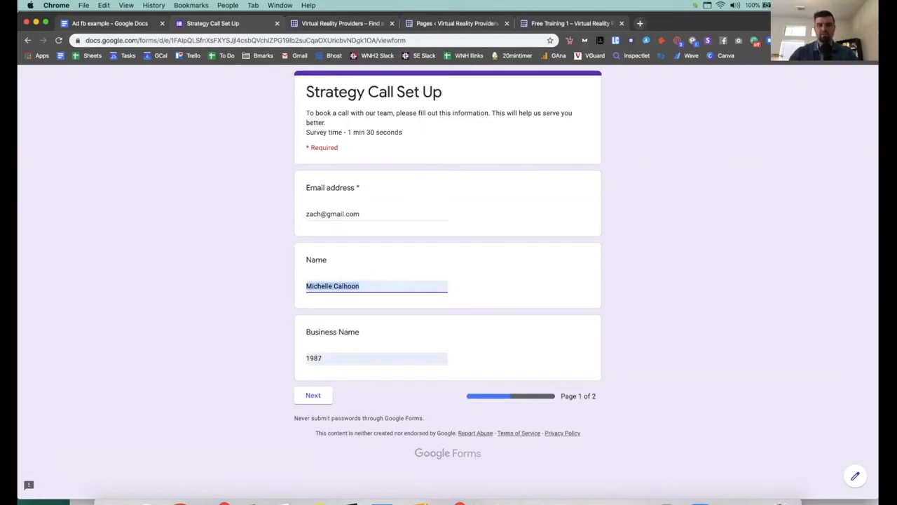
# Step: Advance to the second page, submit the form, and follow the booking calendar link
pyautogui.click(316, 395)
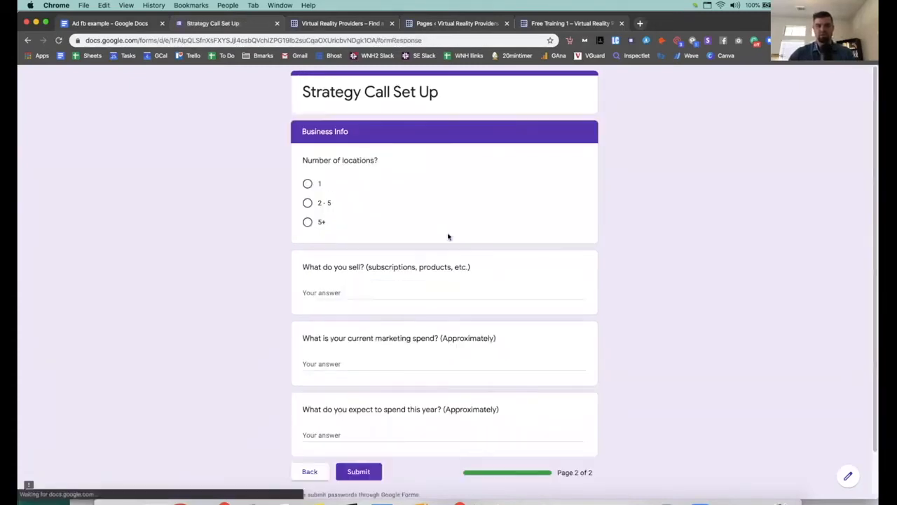
pyautogui.click(356, 471)
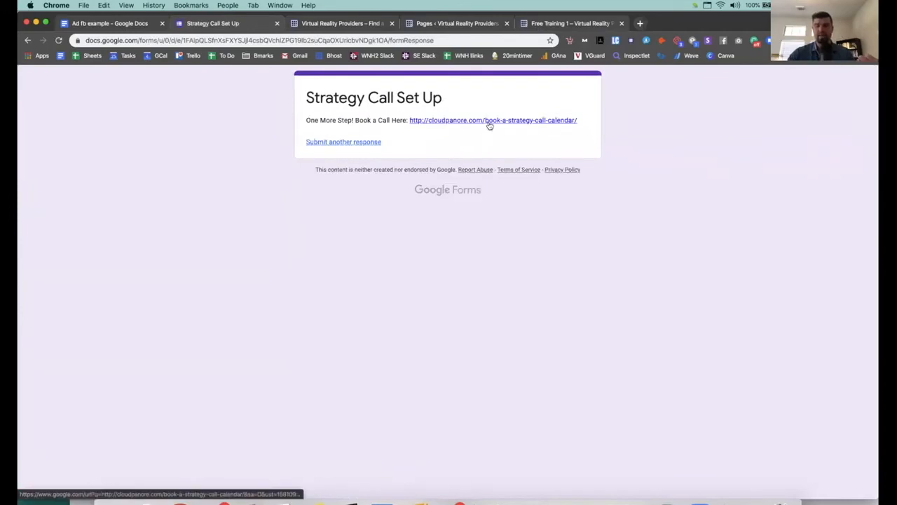
pyautogui.click(490, 122)
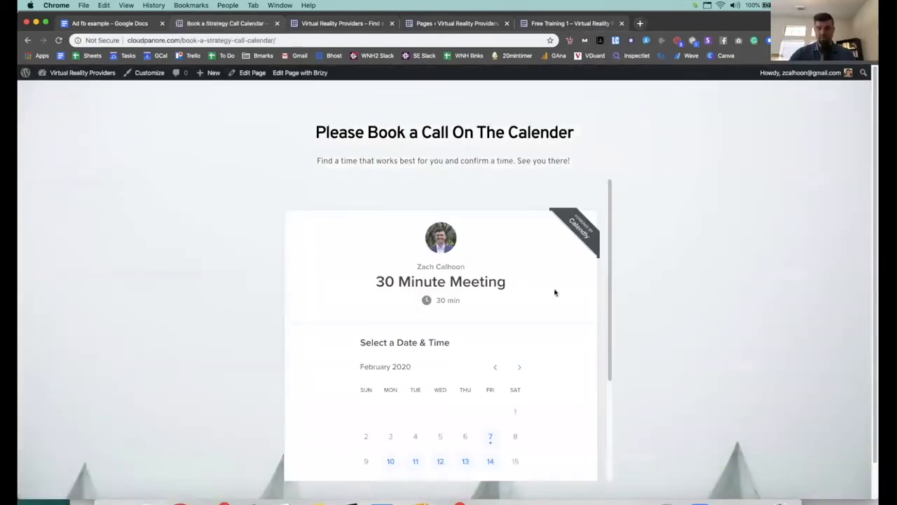
# Step: Select February 18 on the Calendly calendar and browse its time slots through 4:30pm
pyautogui.scroll(-3, 526, 372)
pyautogui.click(415, 355)
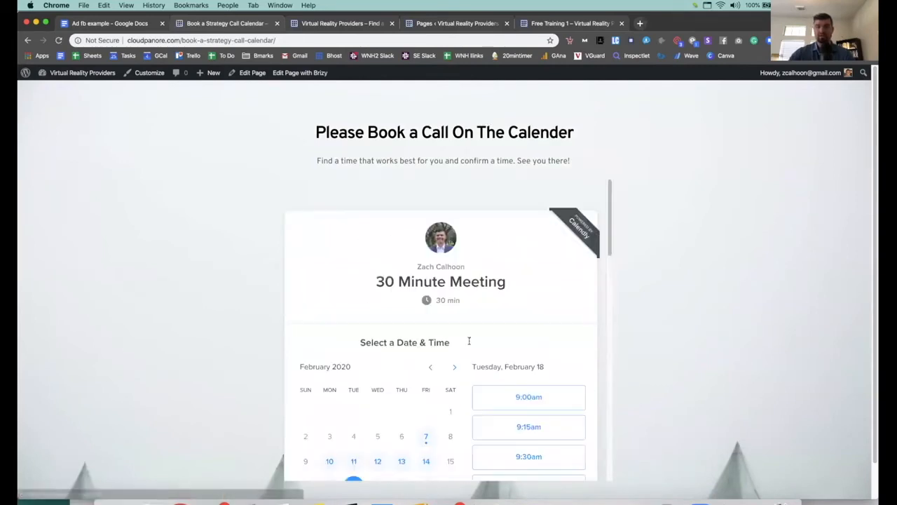
pyautogui.scroll(-3, 510, 376)
pyautogui.scroll(-10, 532, 379)
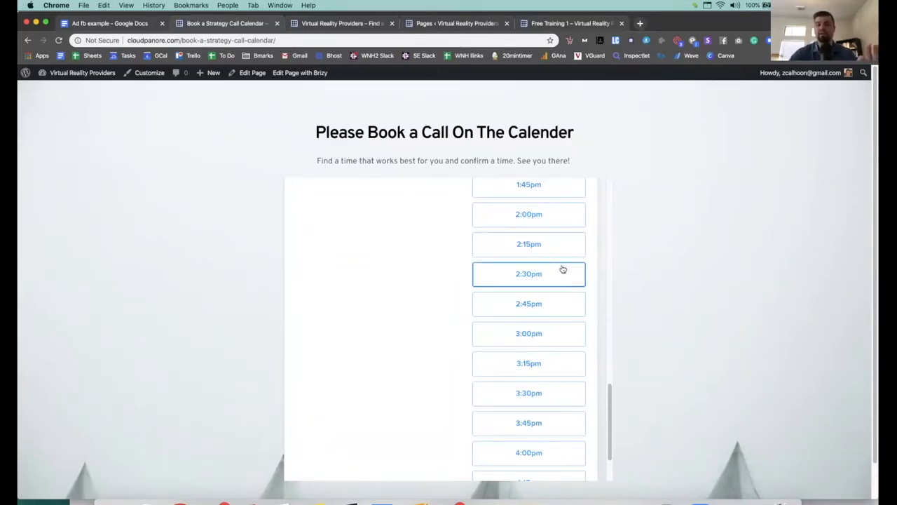
pyautogui.scroll(-3, 561, 265)
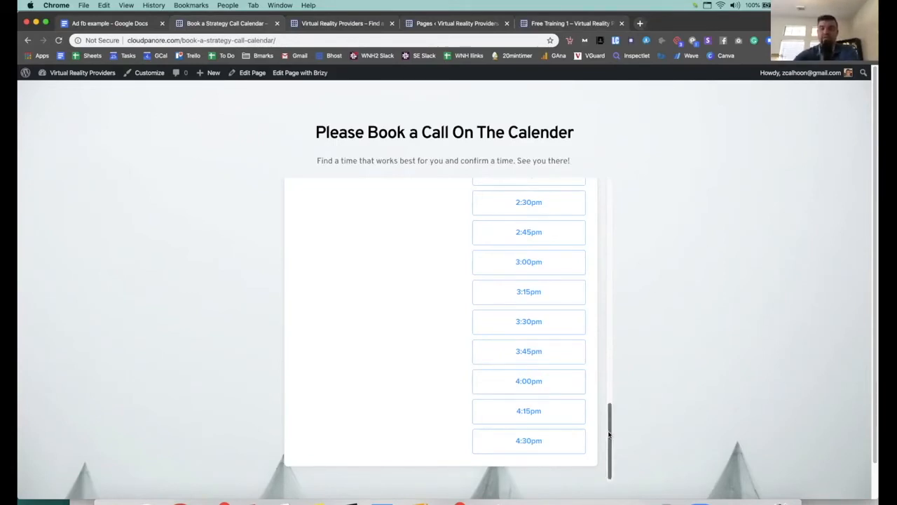
pyautogui.scroll(1, 609, 429)
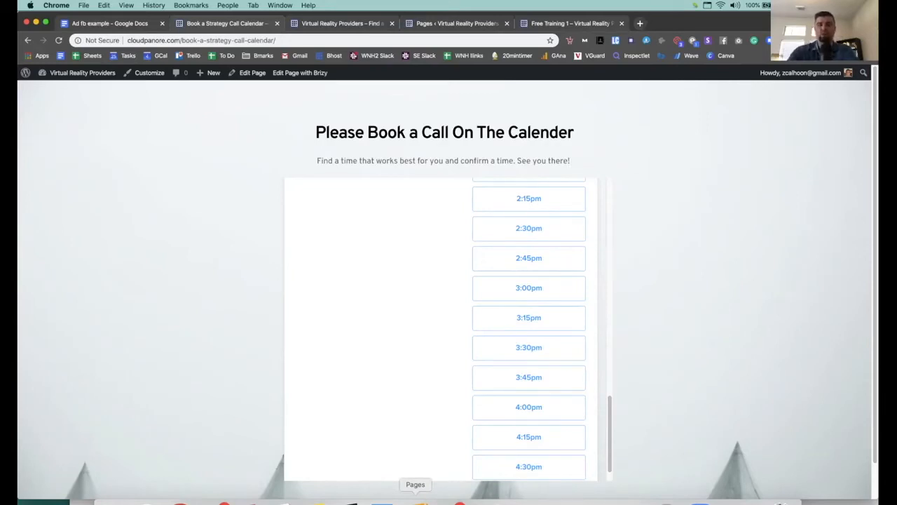
pyautogui.click(418, 499)
# Step: Scroll to the 2 step Lead Gen funnel notes and click the Case Study Example slides link
pyautogui.scroll(-5, 466, 222)
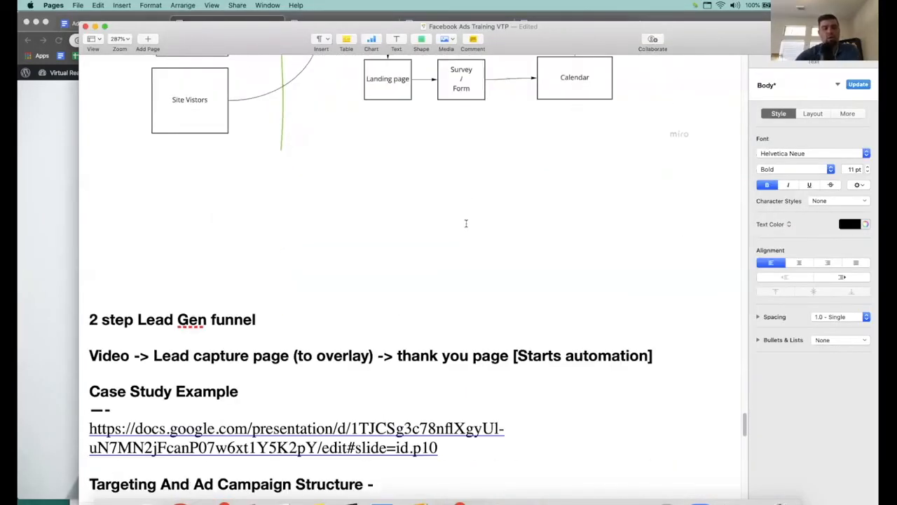
pyautogui.scroll(-5, 461, 351)
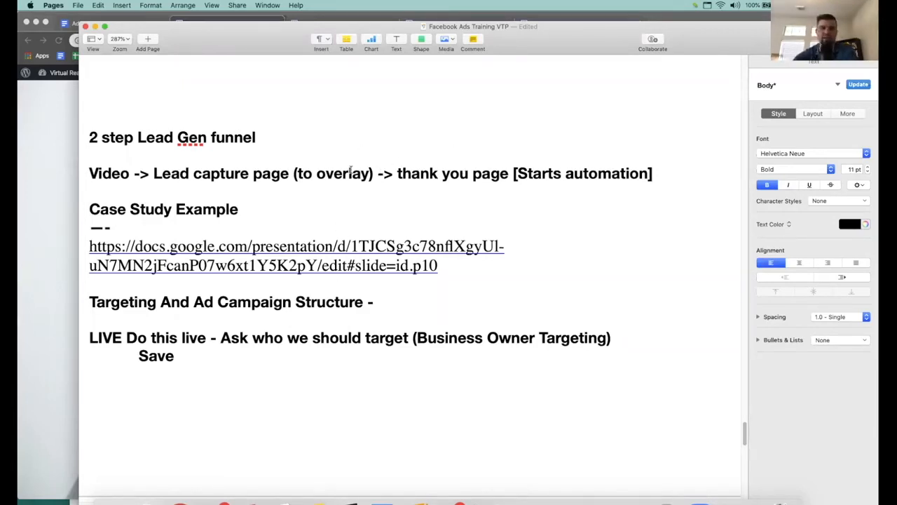
pyautogui.scroll(-2, 343, 175)
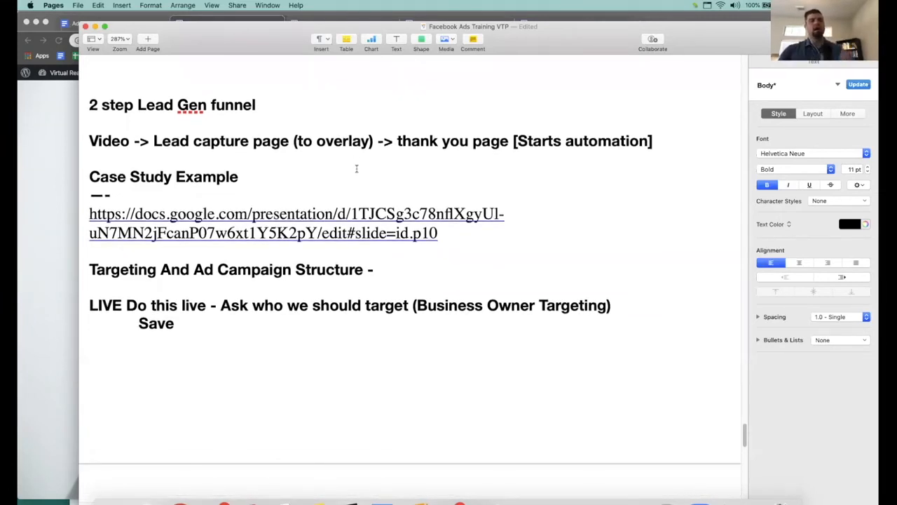
pyautogui.scroll(-1, 356, 175)
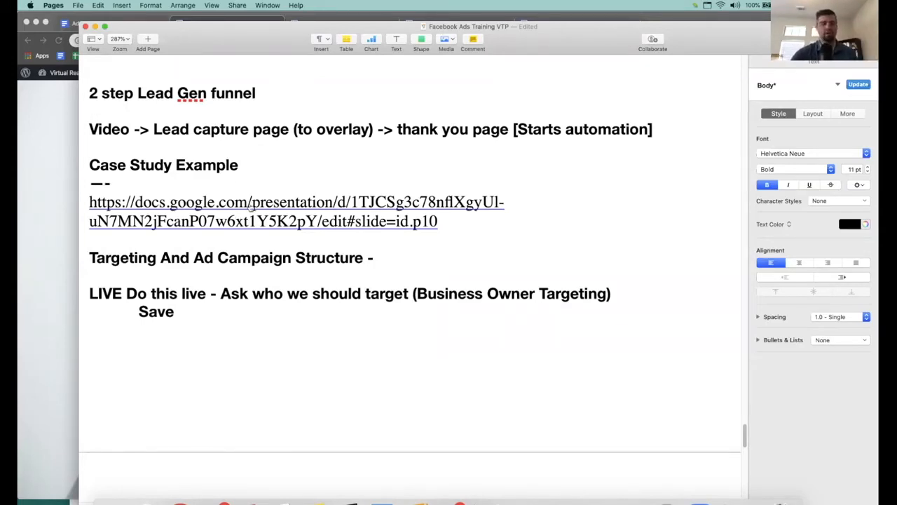
pyautogui.scroll(1, 292, 154)
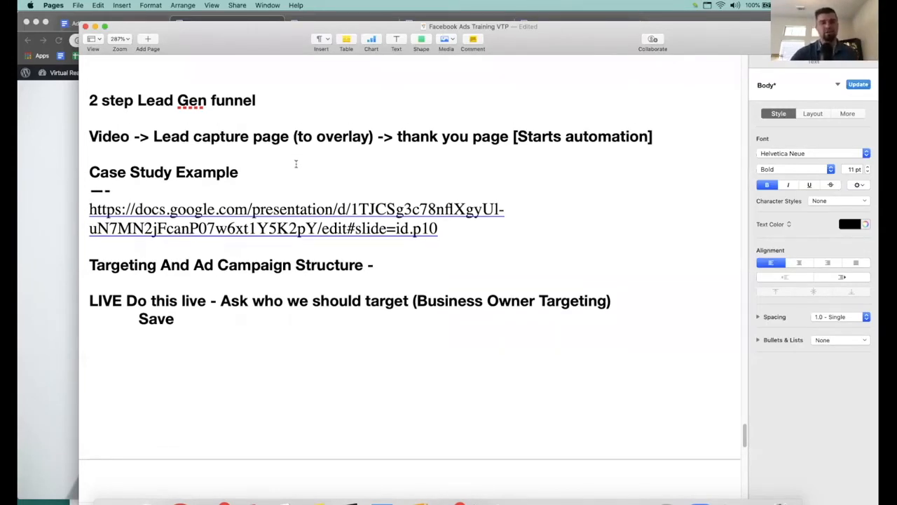
pyautogui.click(286, 232)
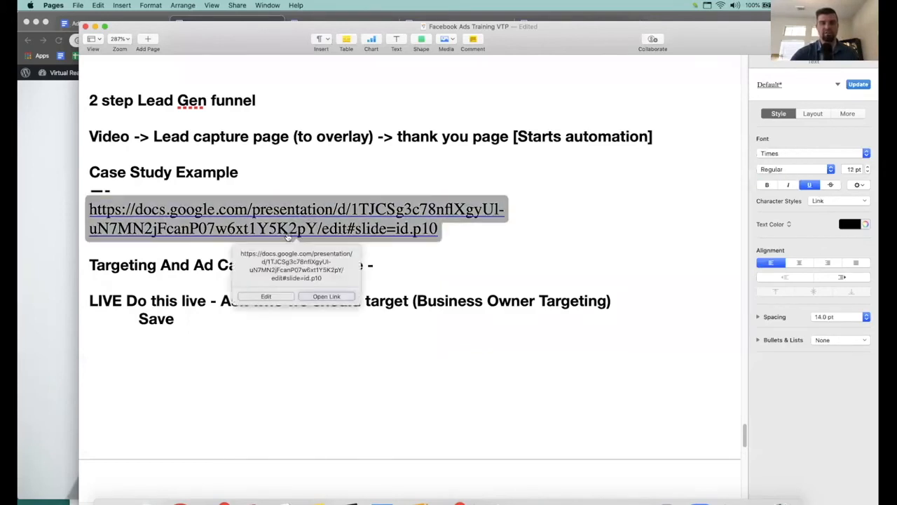
# Step: Open the linked 'F45 Case study' deck and display its Strategy funnel diagram on slide 5
pyautogui.click(314, 296)
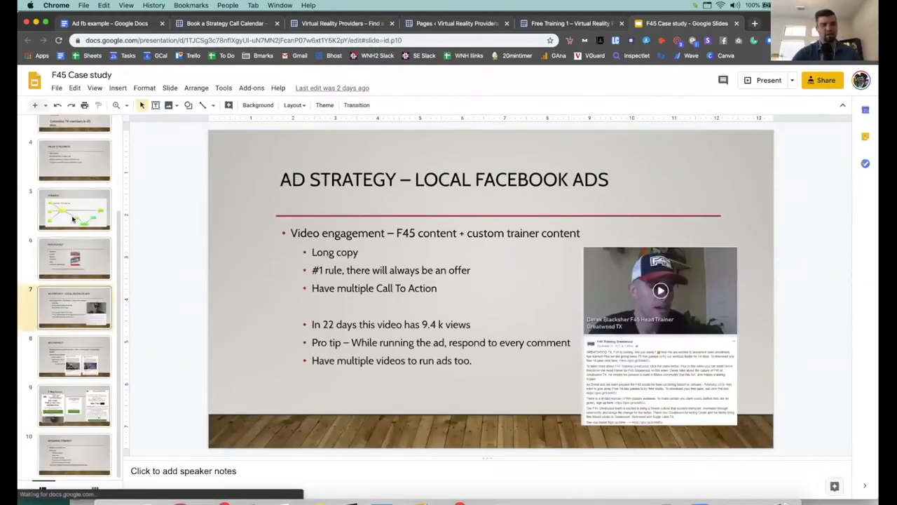
pyautogui.click(73, 216)
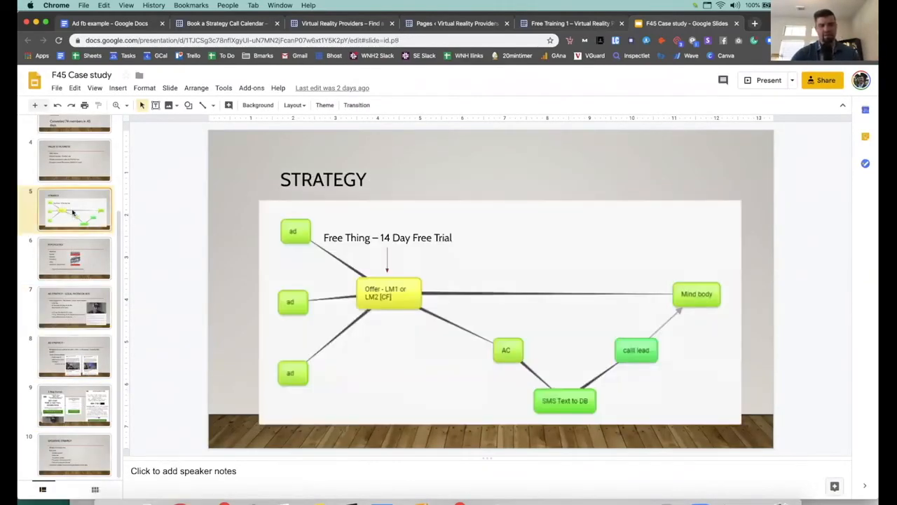